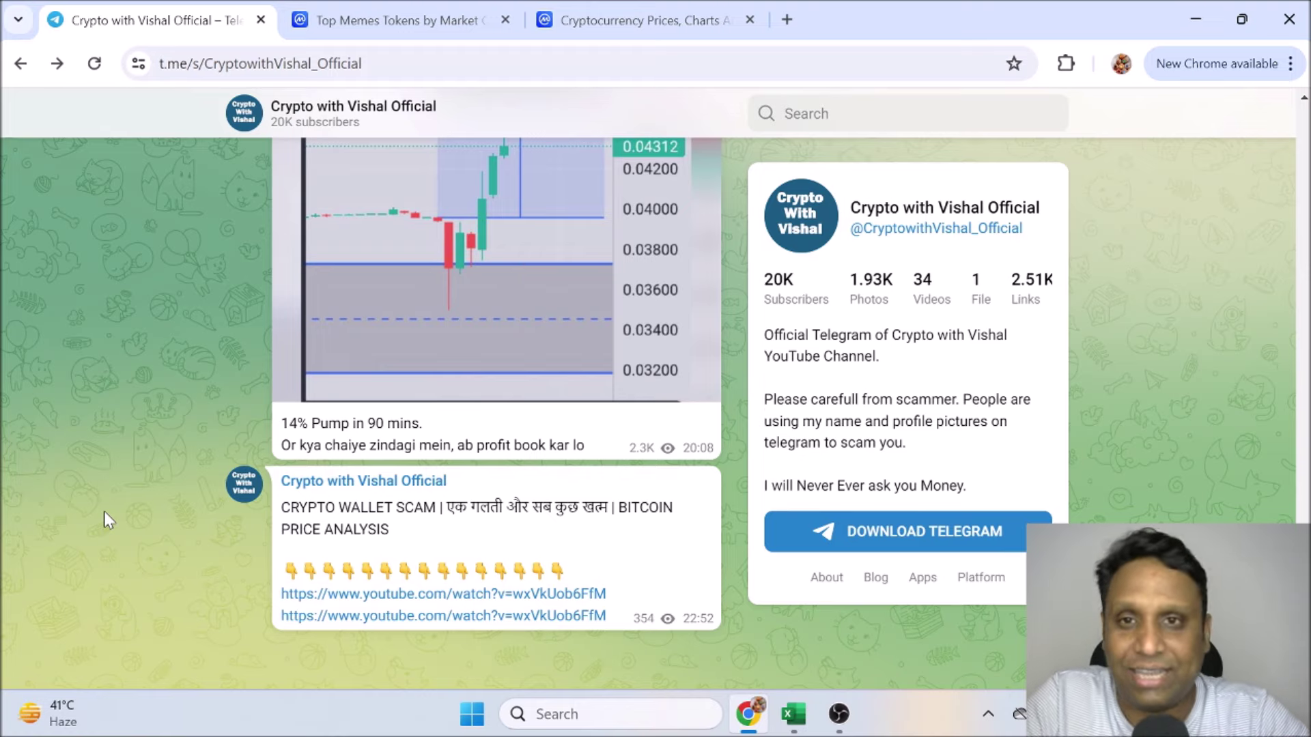
Look over the ATH and market cap figures in CoinMarketCap's top meme tokens list, revisiting the Telegram channel page in between.
click(444, 10)
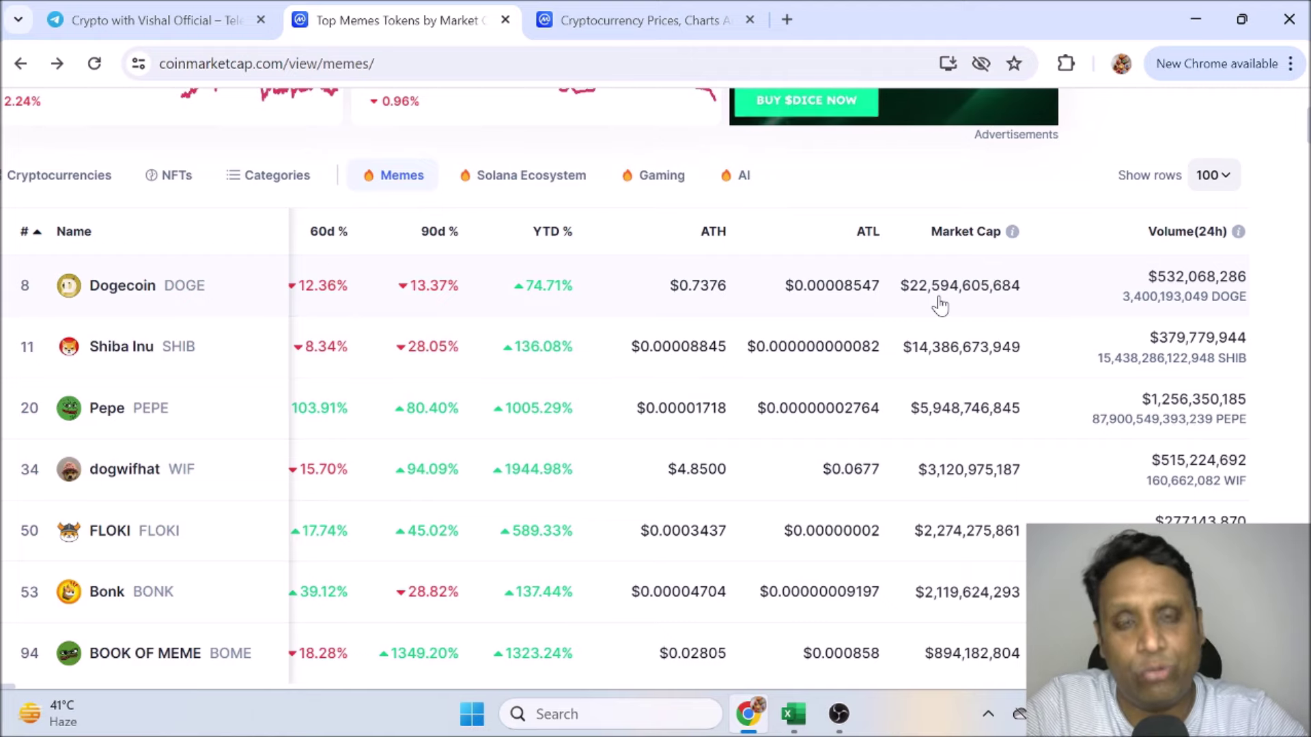
click(181, 15)
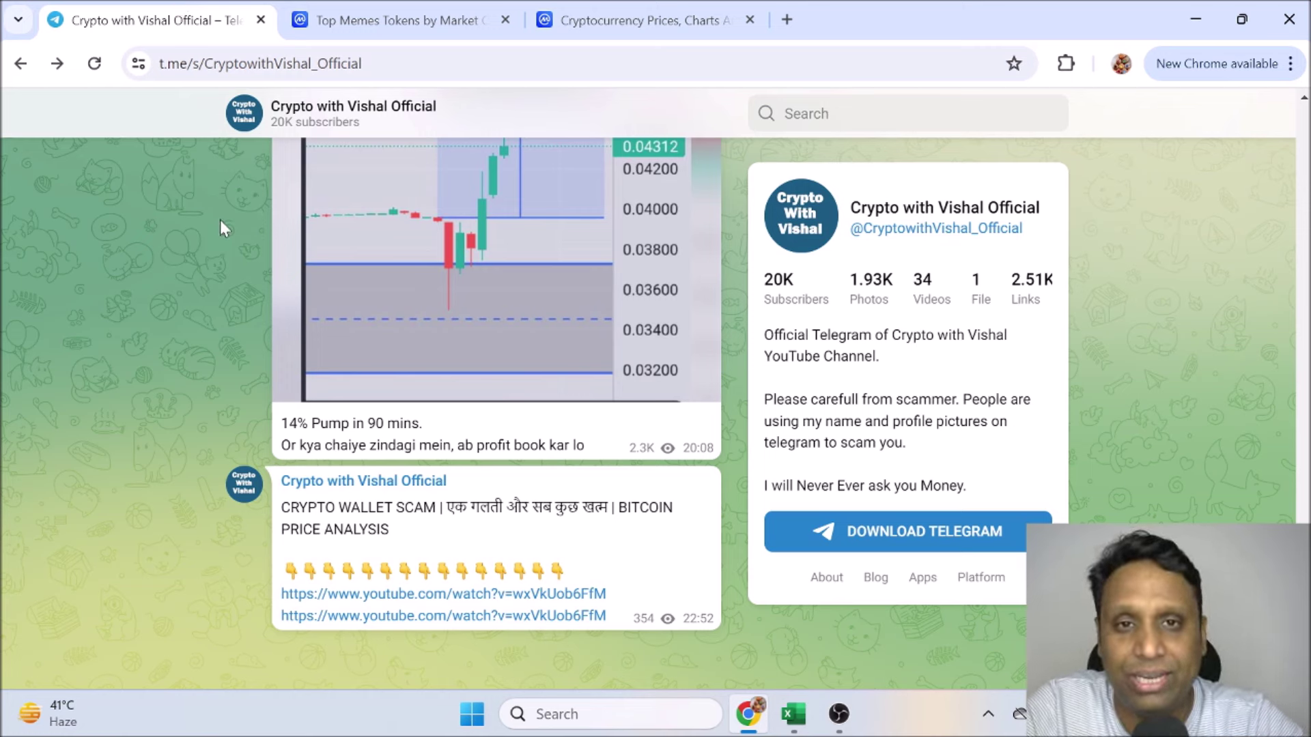
click(444, 9)
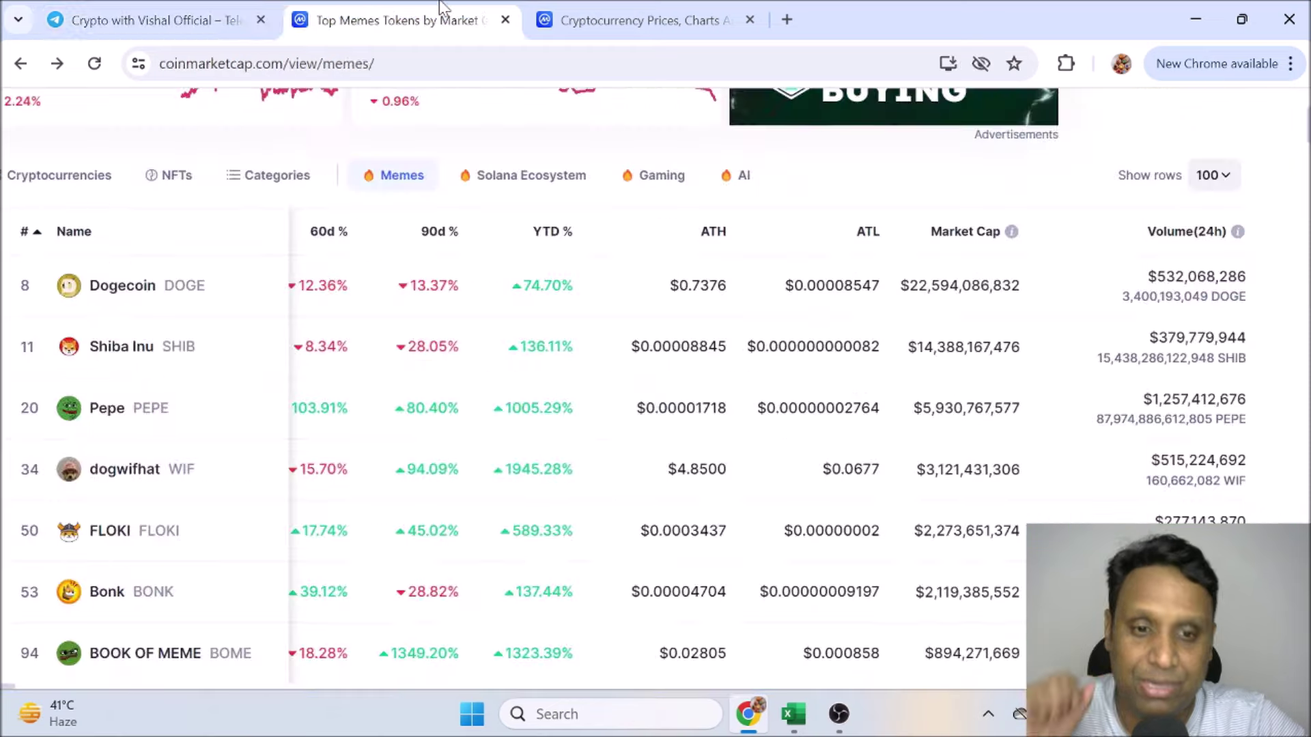
Switch to the meme workbook in Excel and review the Price and BULLRUN rows for the listed coins.
click(792, 713)
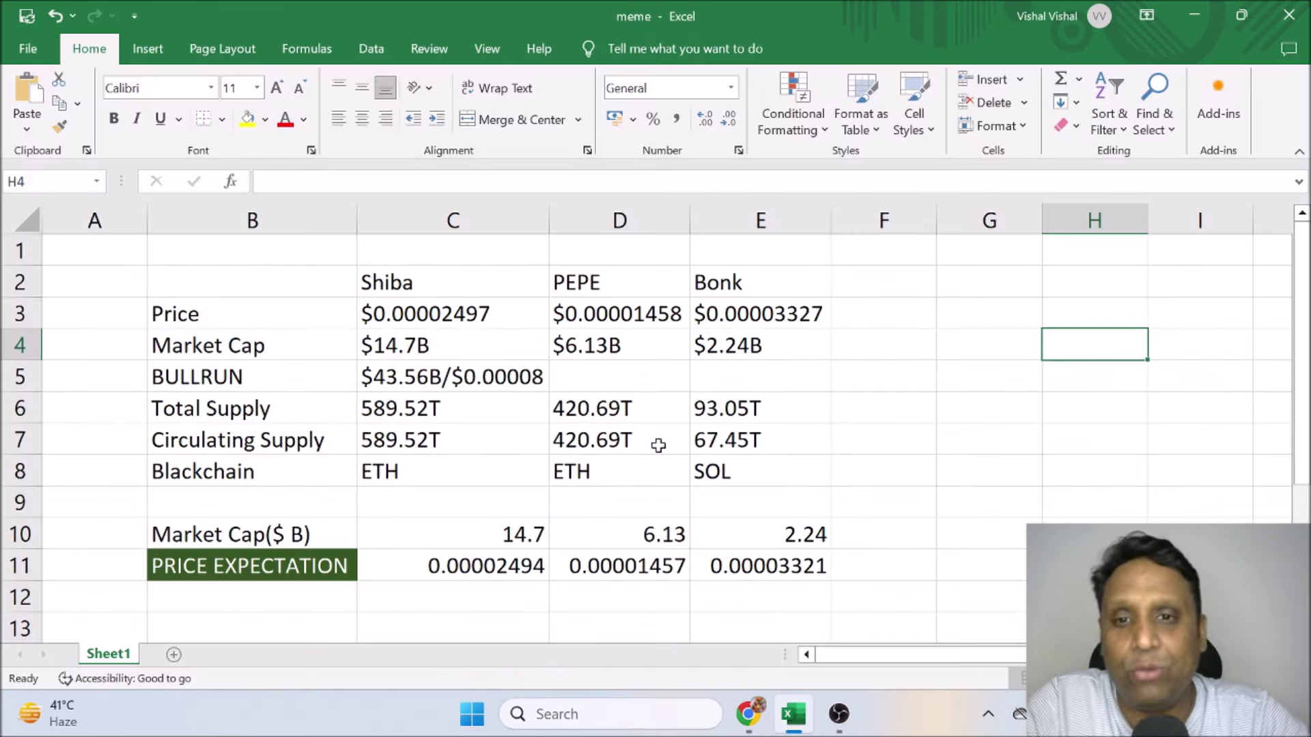
click(1073, 398)
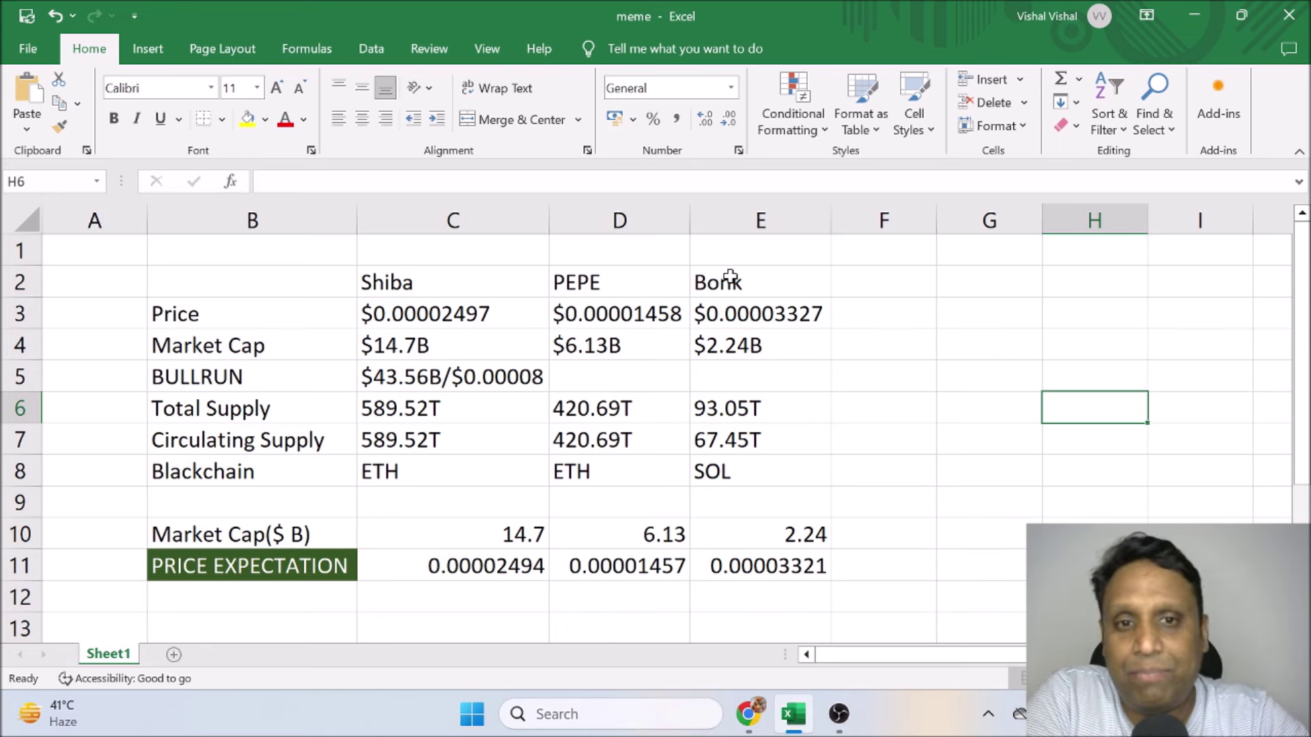
click(206, 311)
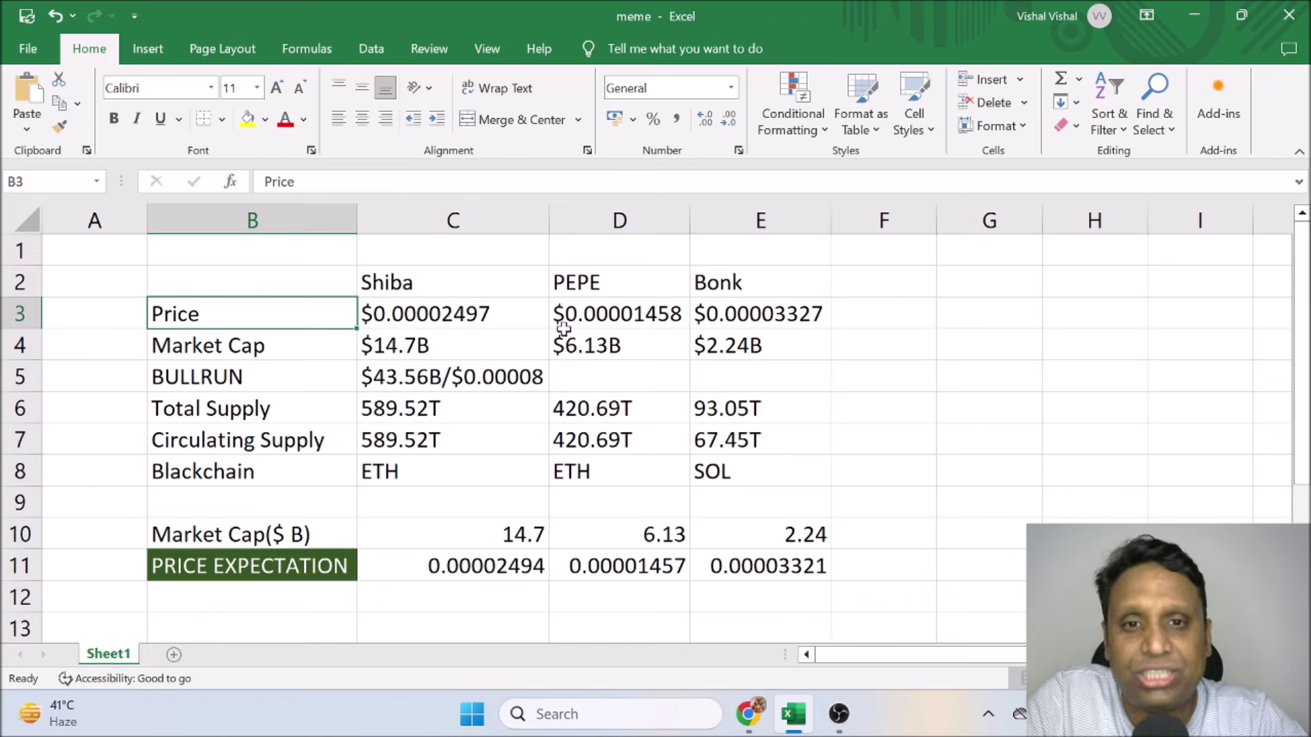
click(904, 309)
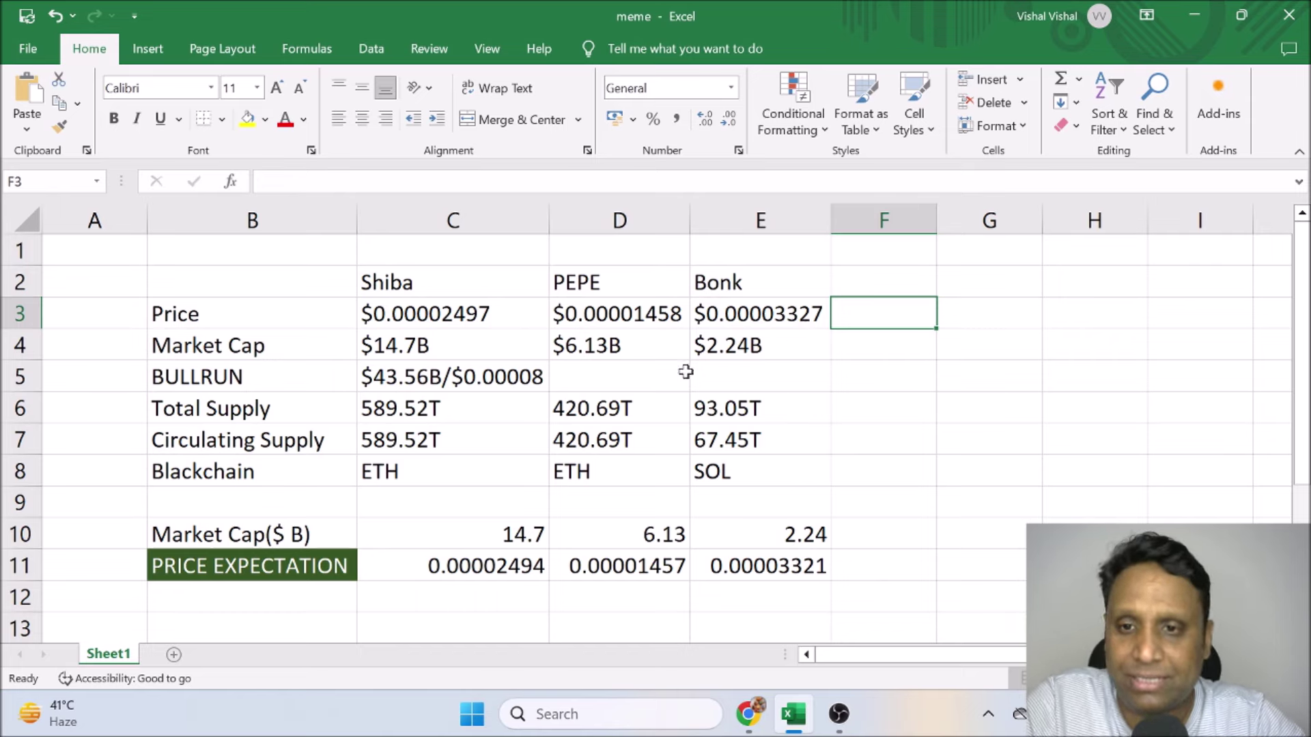
drag(212, 379, 495, 380)
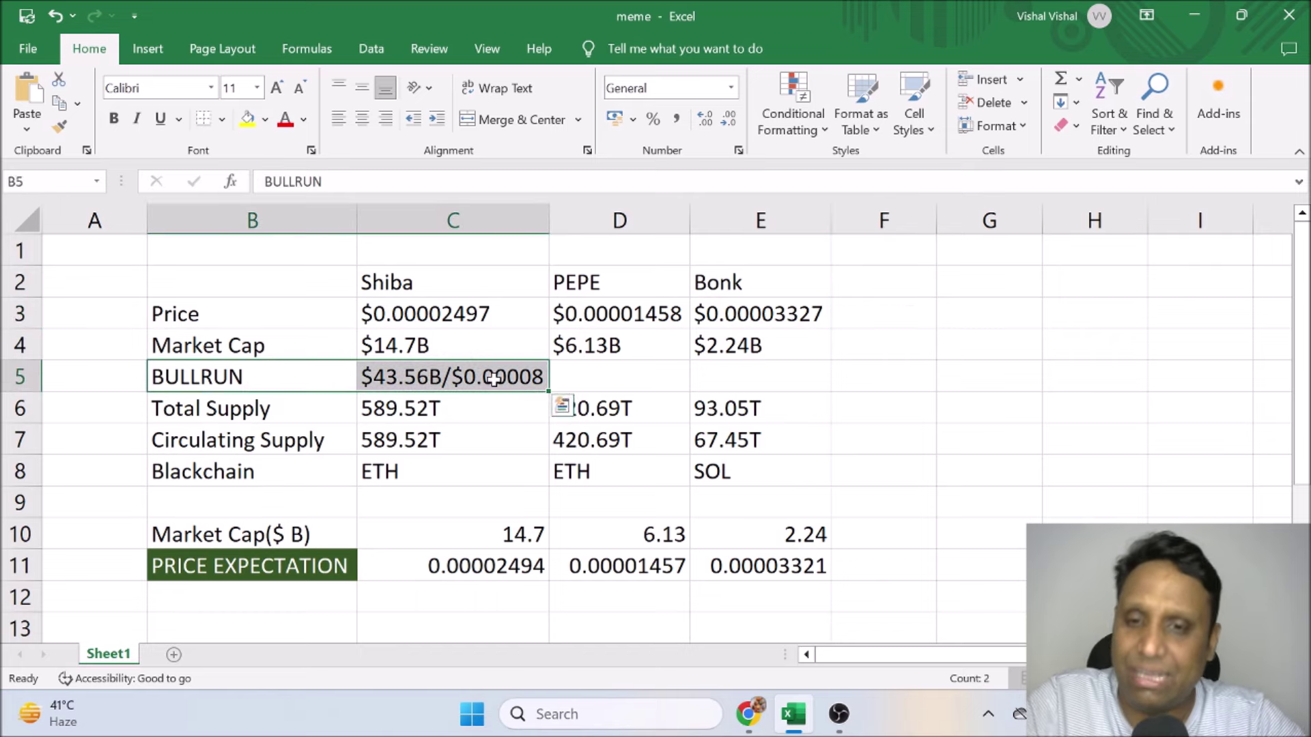
Review the Total Supply row and compare the Blockchain entries for Shiba, PEPE and Bonk.
click(274, 417)
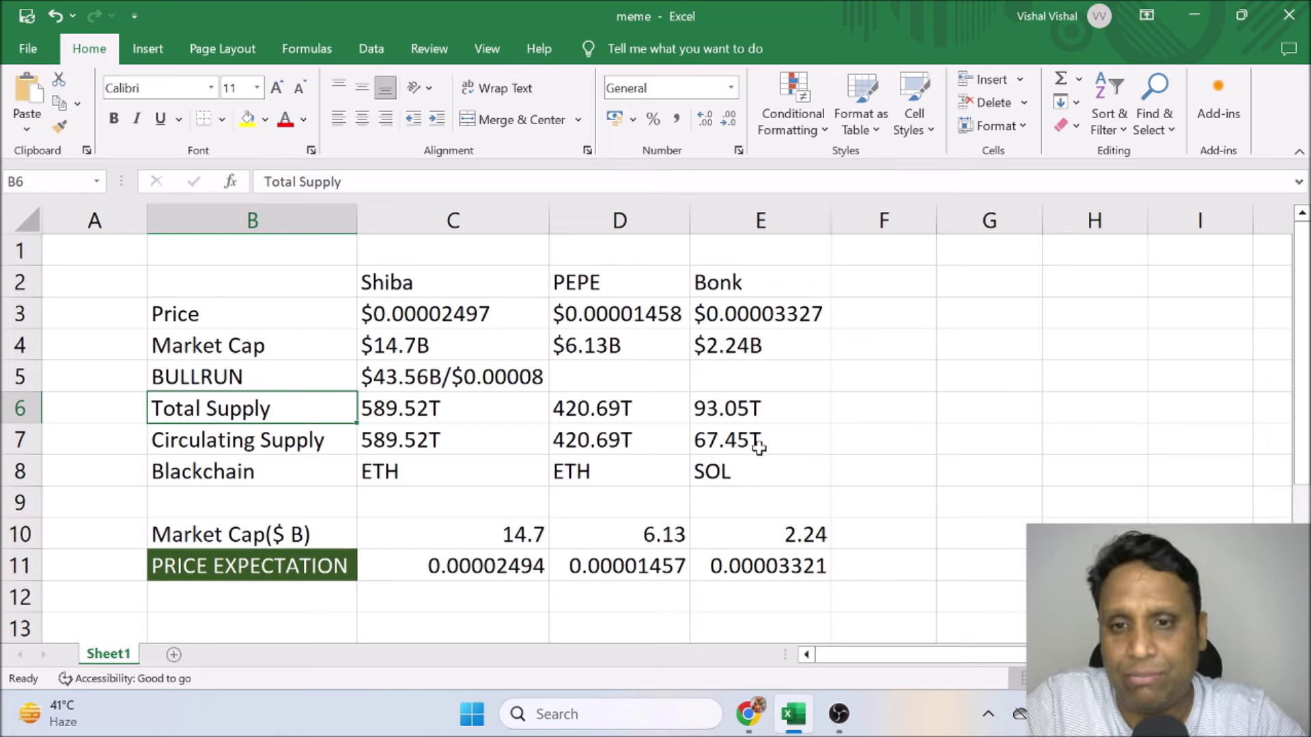
click(418, 474)
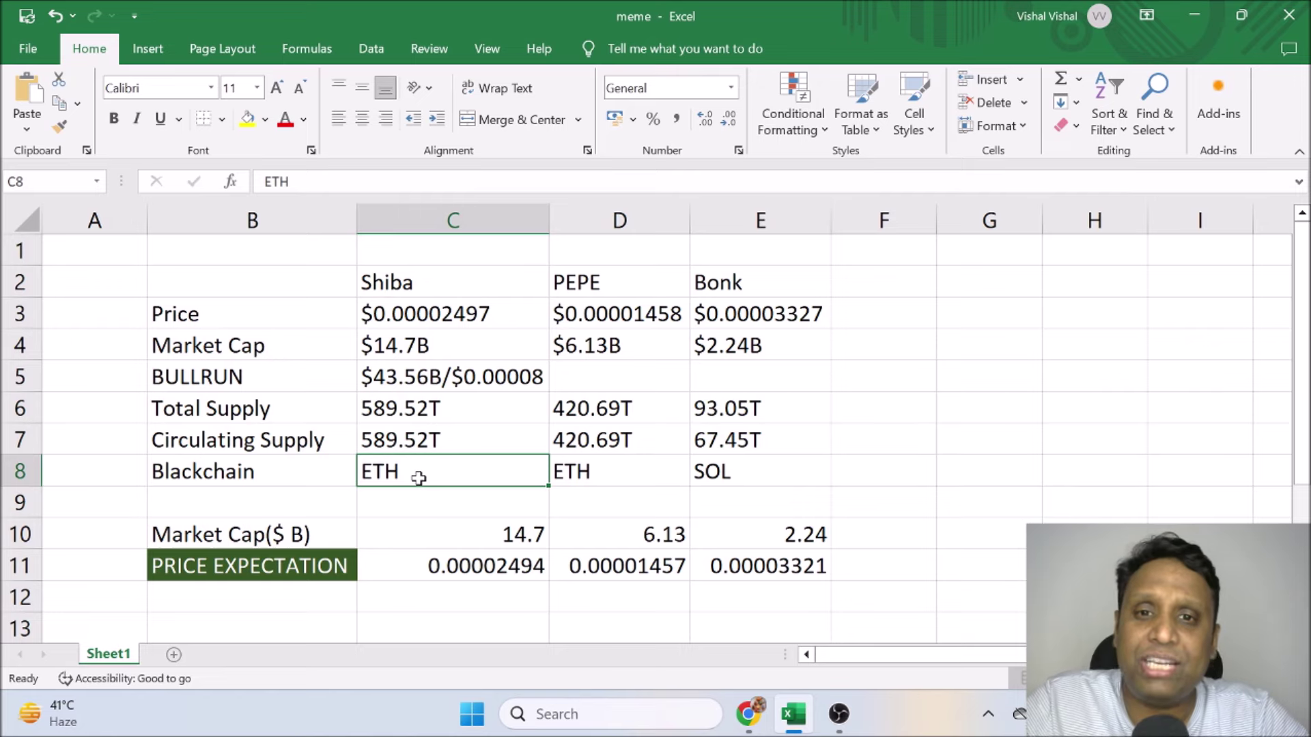
click(620, 473)
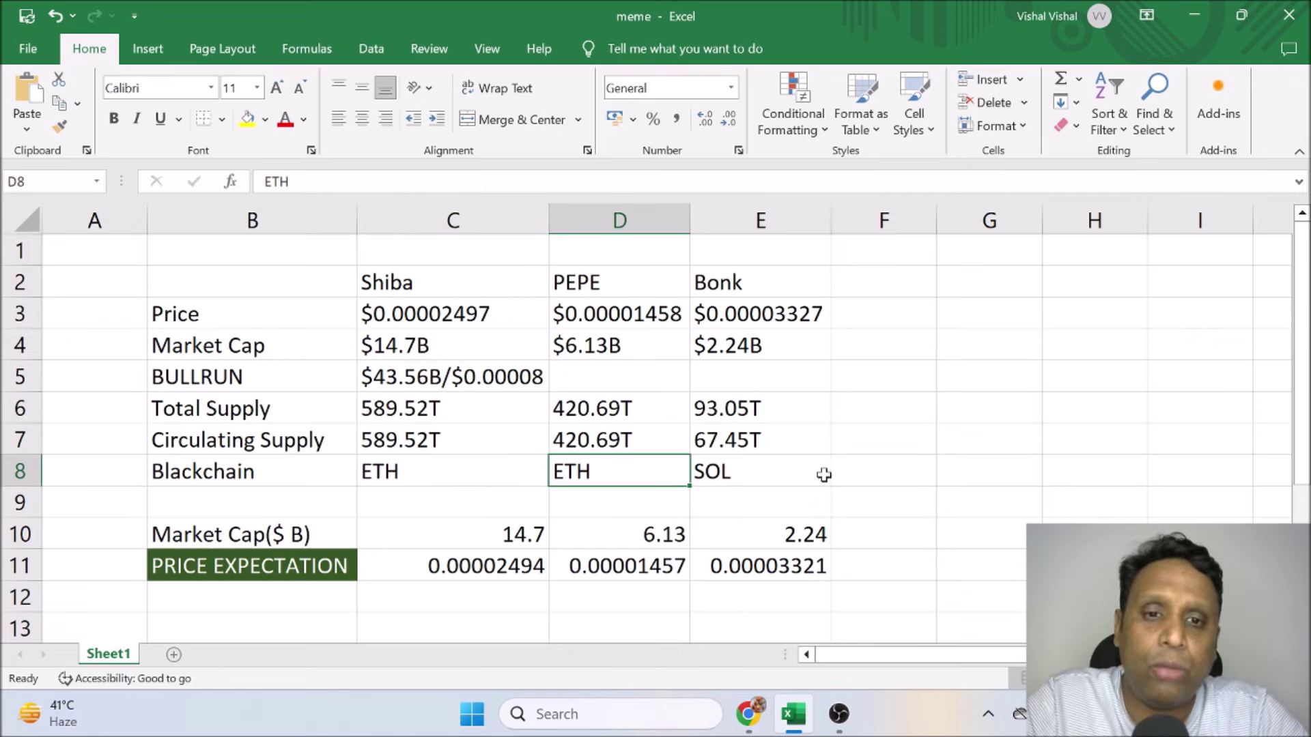
click(799, 480)
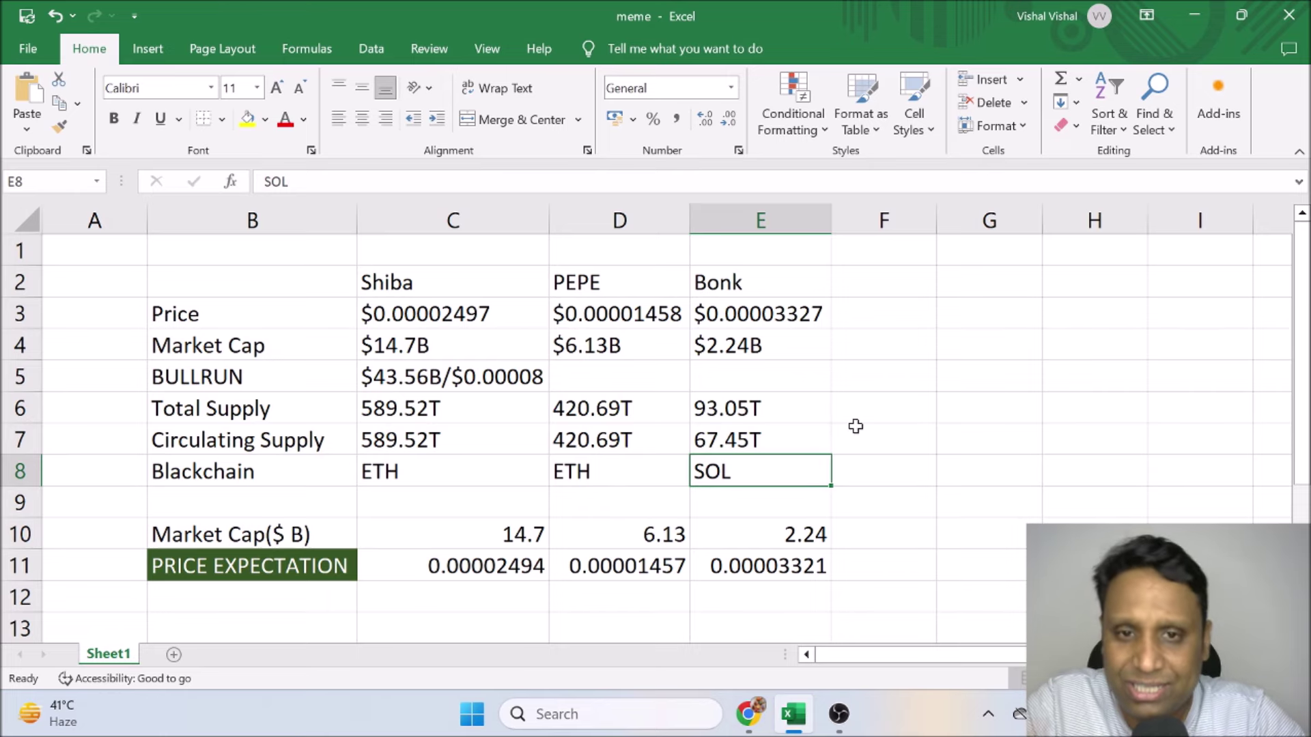
Examine how Shiba's market cap relates to its circulating supply and price.
click(413, 352)
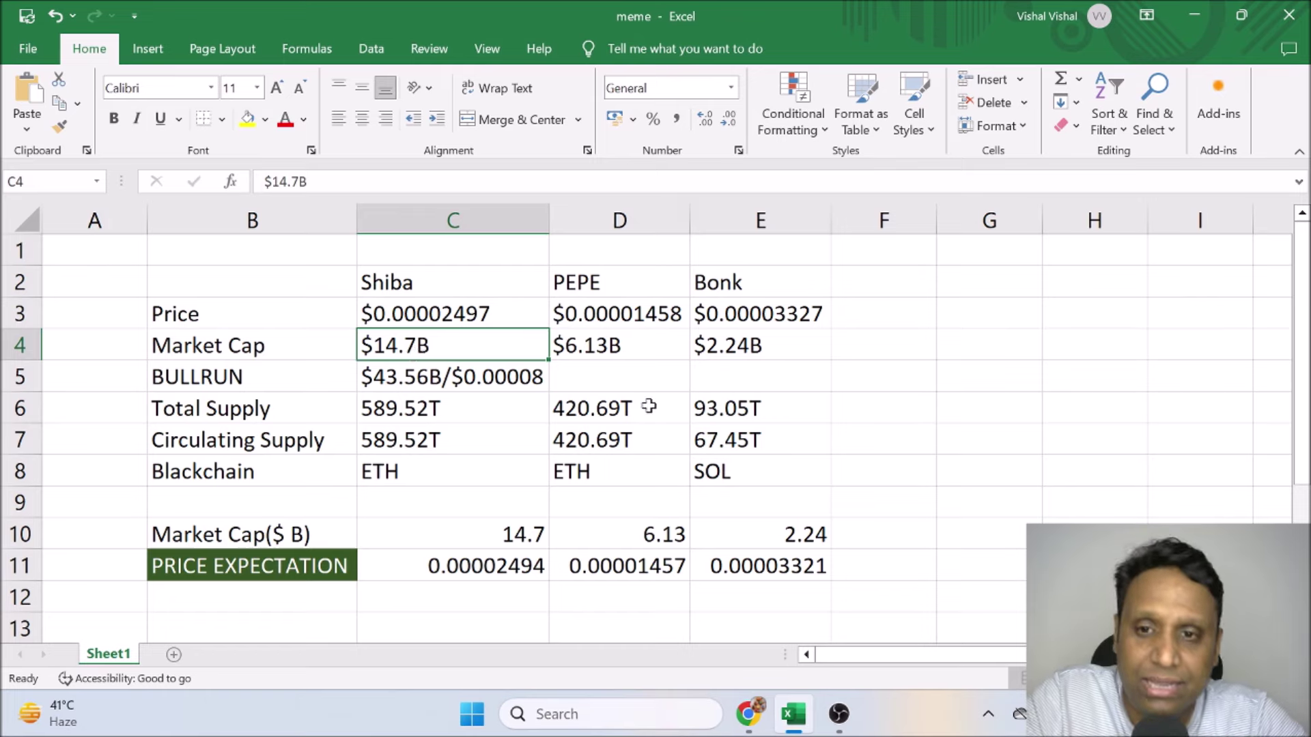
click(452, 440)
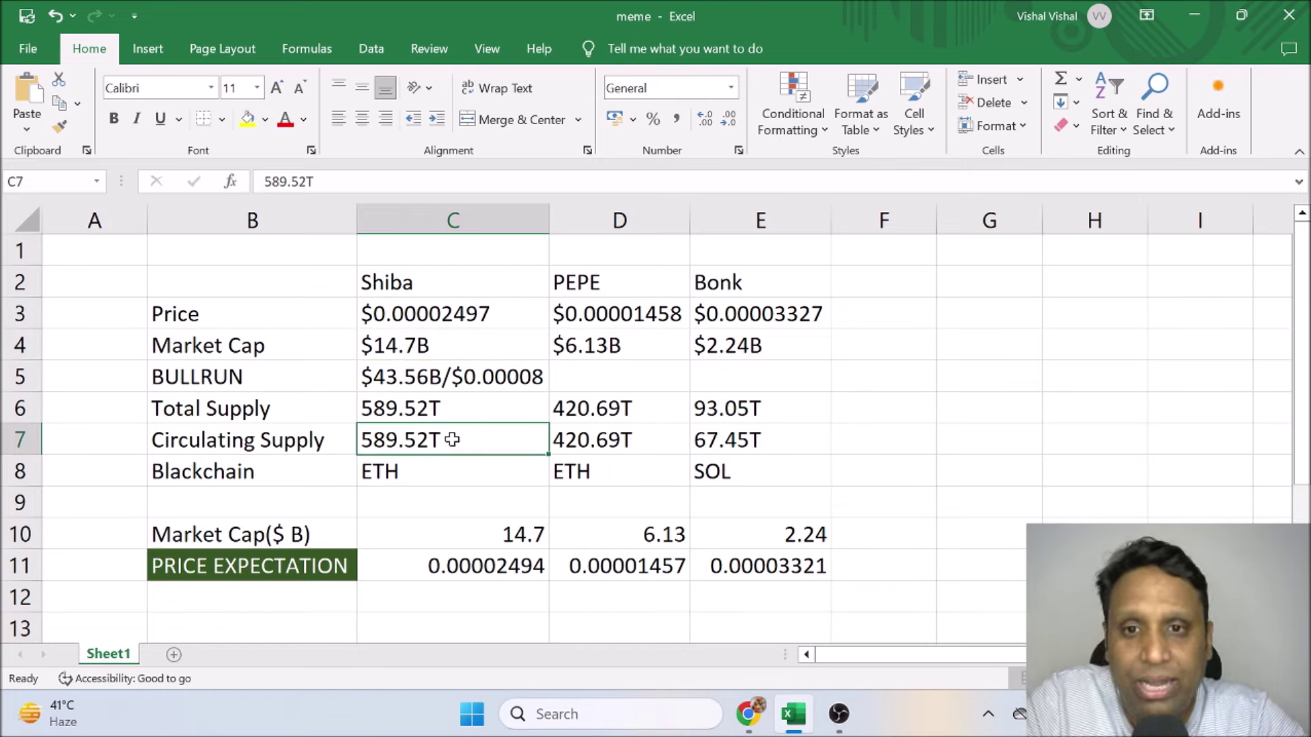
click(461, 321)
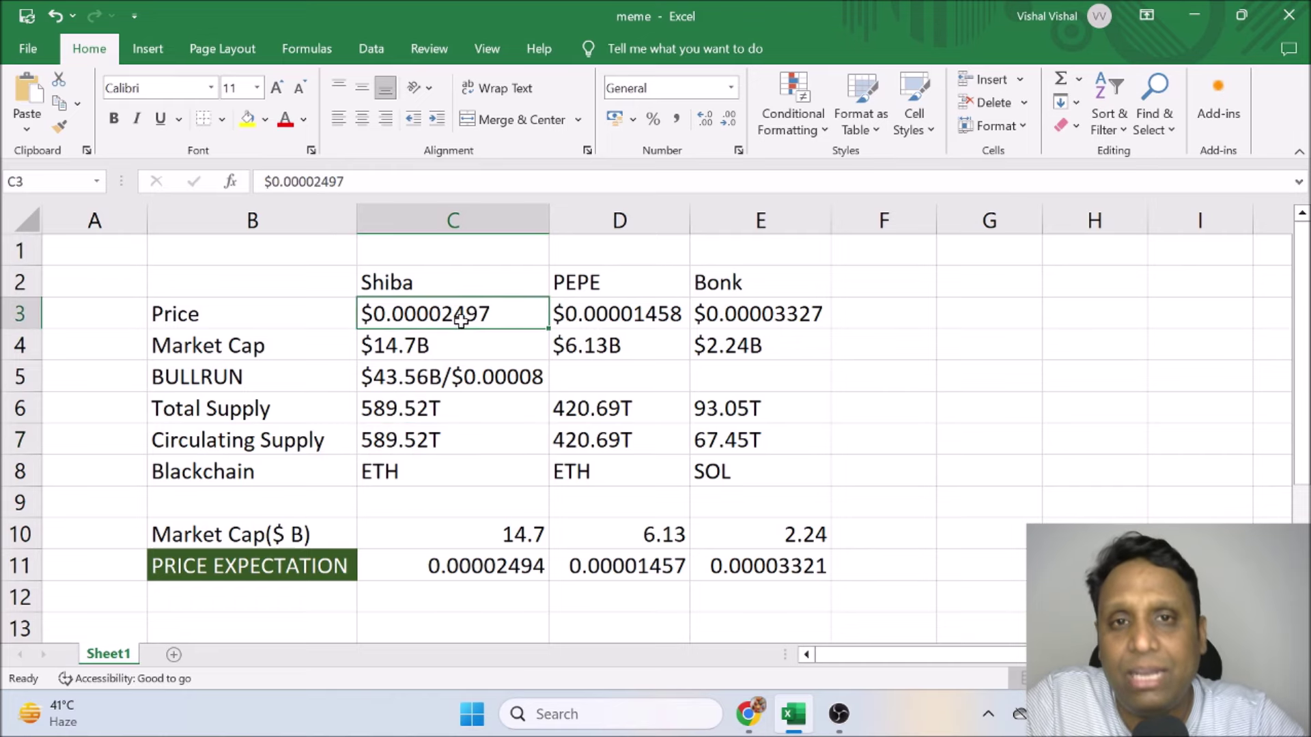
click(413, 348)
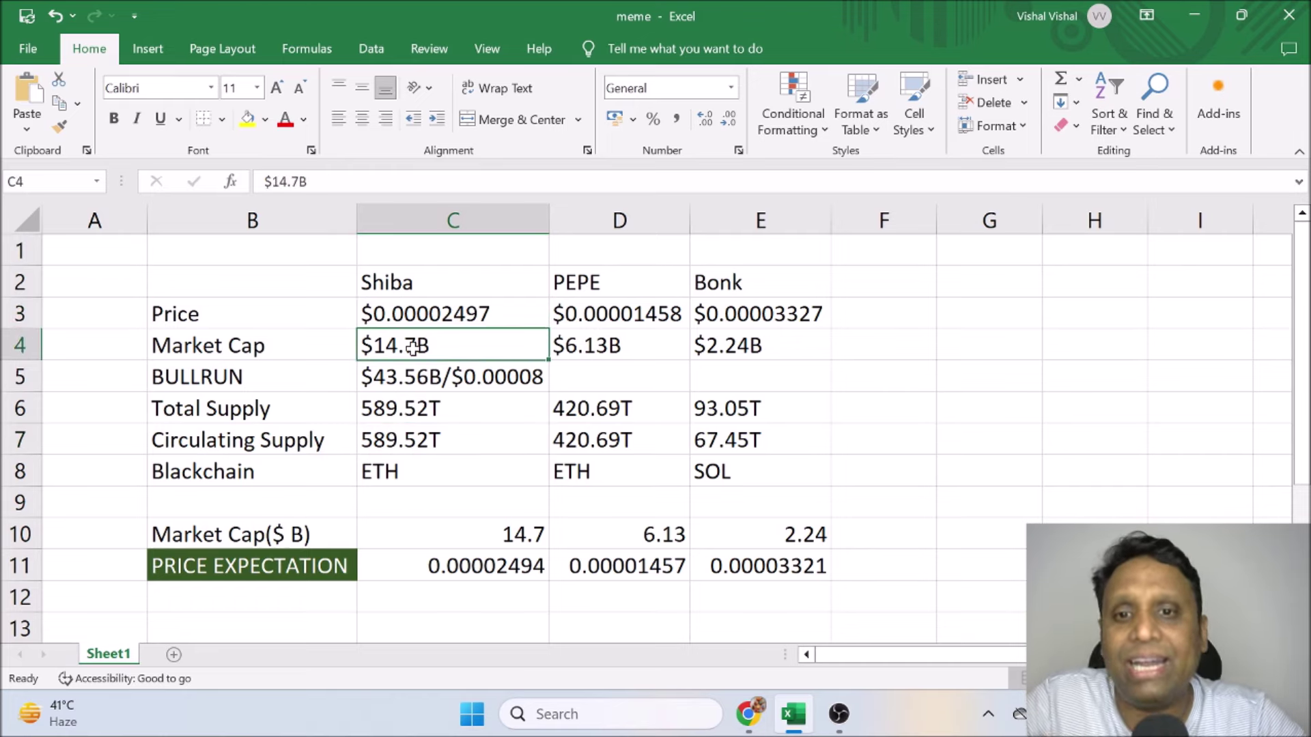
Check the Market Cap($ B) inputs in row 10 for Shiba, PEPE and Bonk.
click(516, 534)
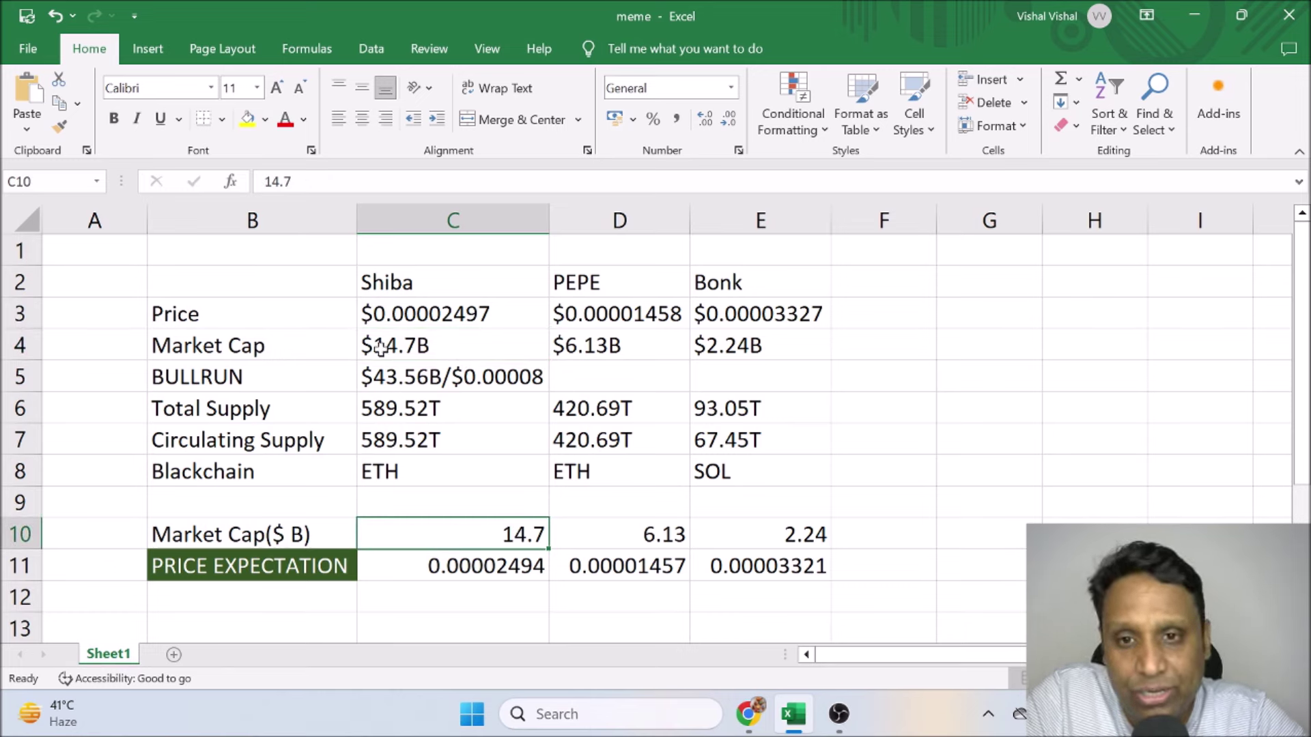
click(672, 536)
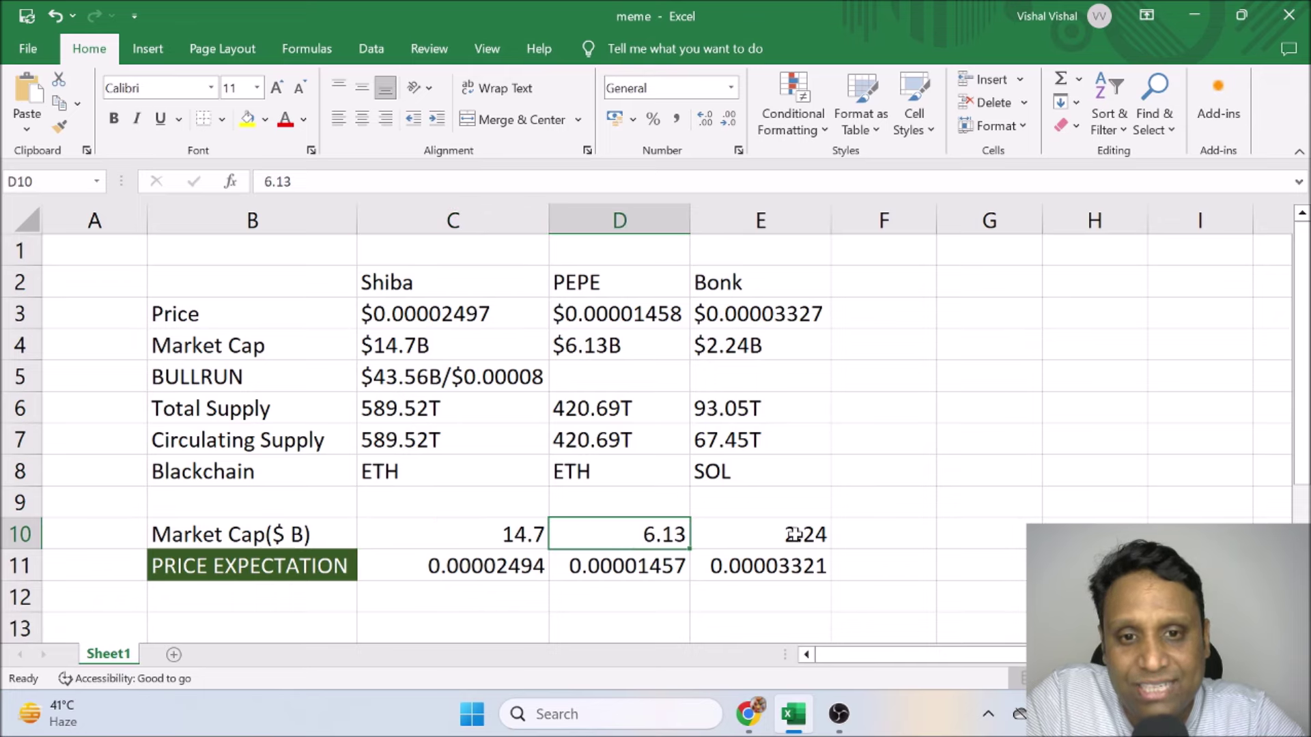
click(789, 537)
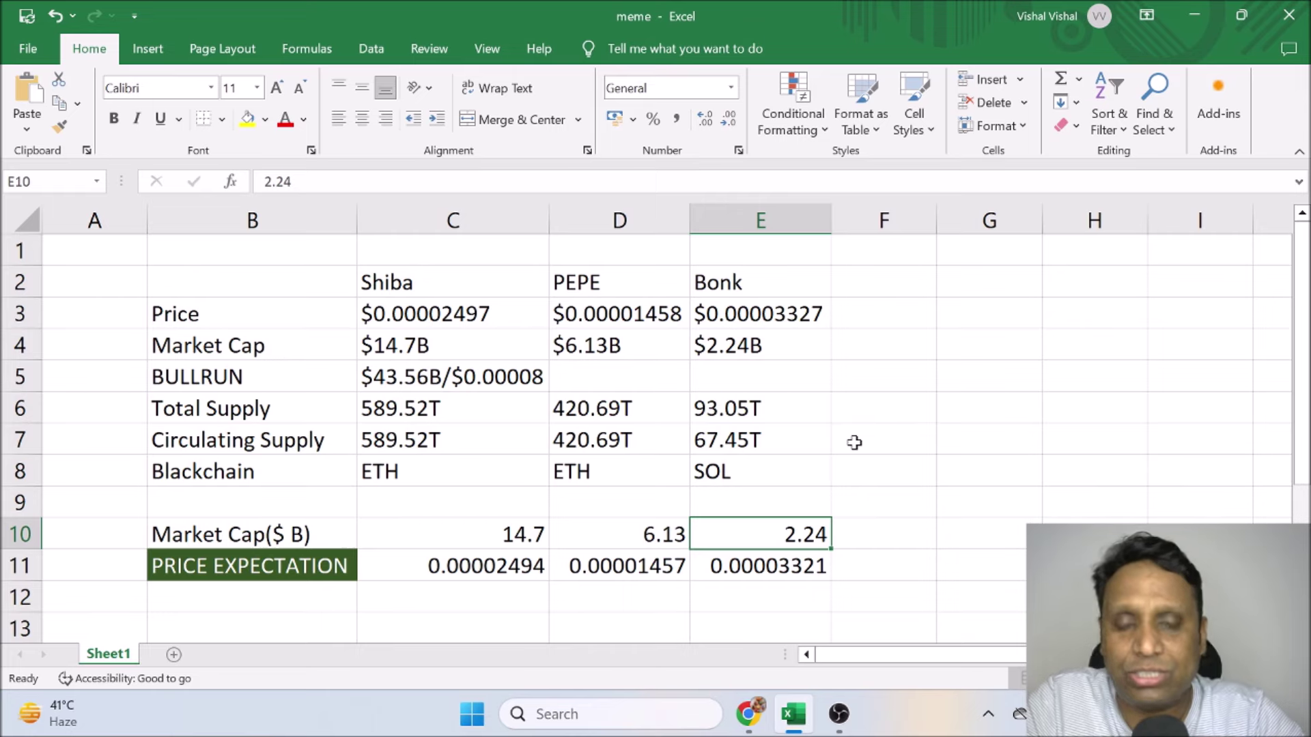
Highlight the Market Cap row across B4:E4 and recheck Shiba's price, circulating supply and market cap cells.
click(903, 396)
drag(352, 347, 755, 352)
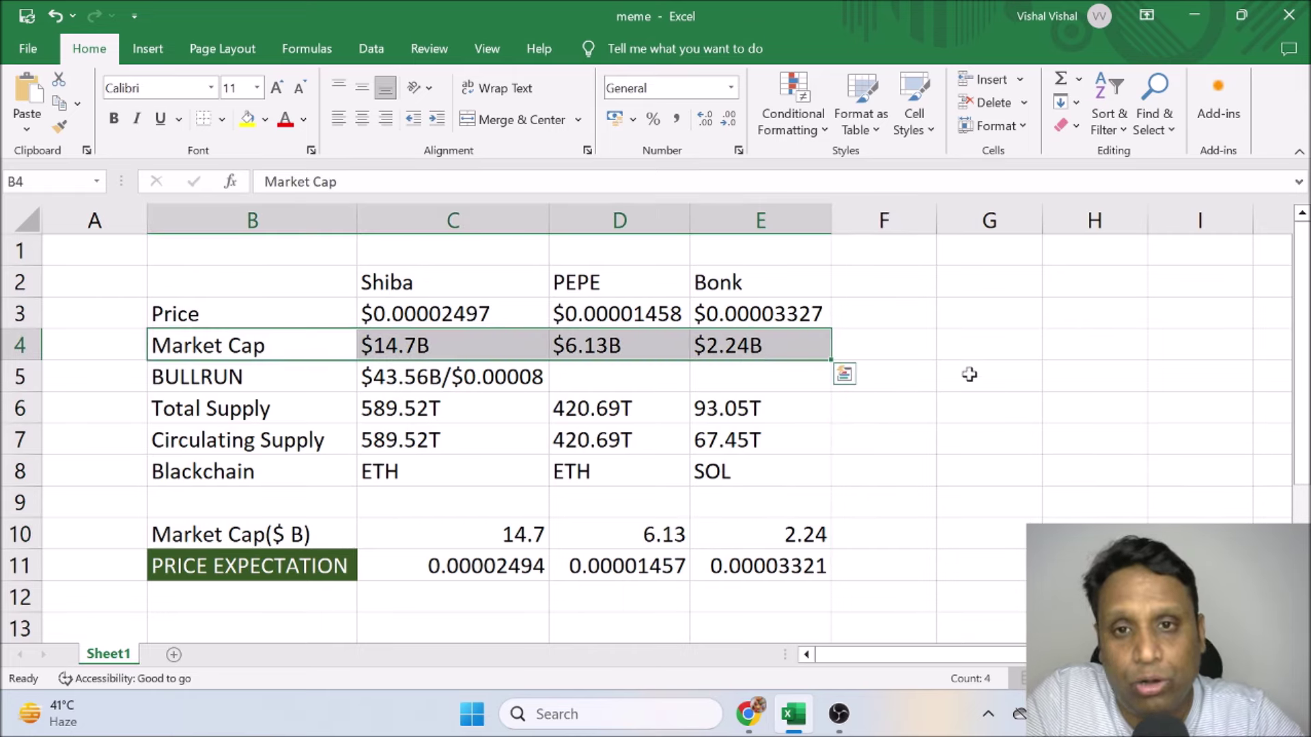
click(435, 316)
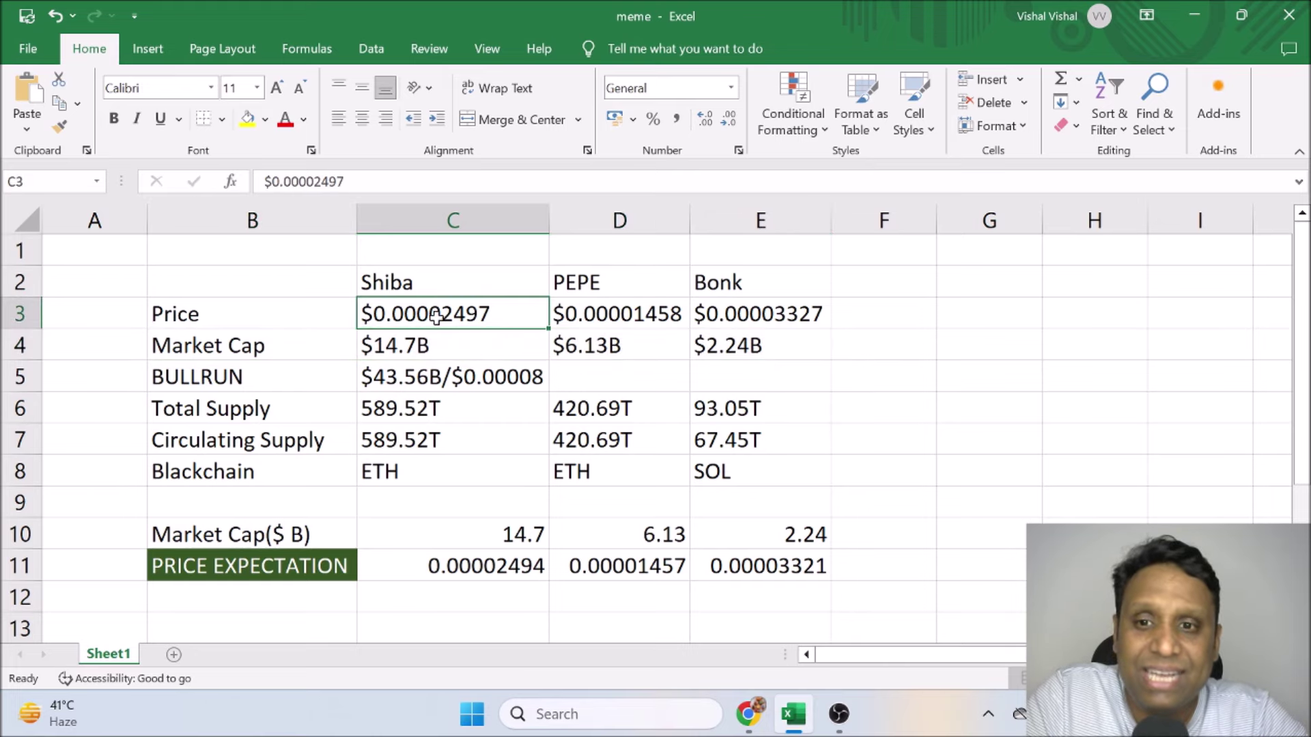
click(440, 439)
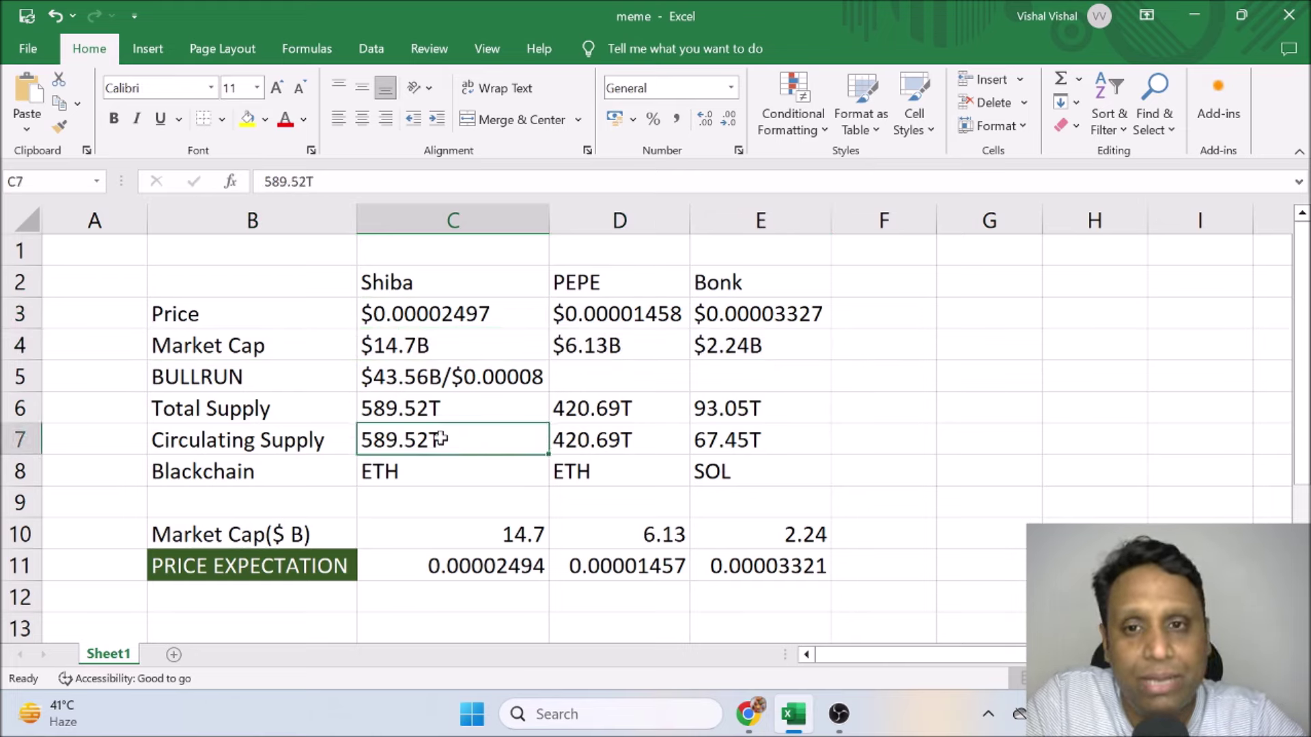
click(427, 351)
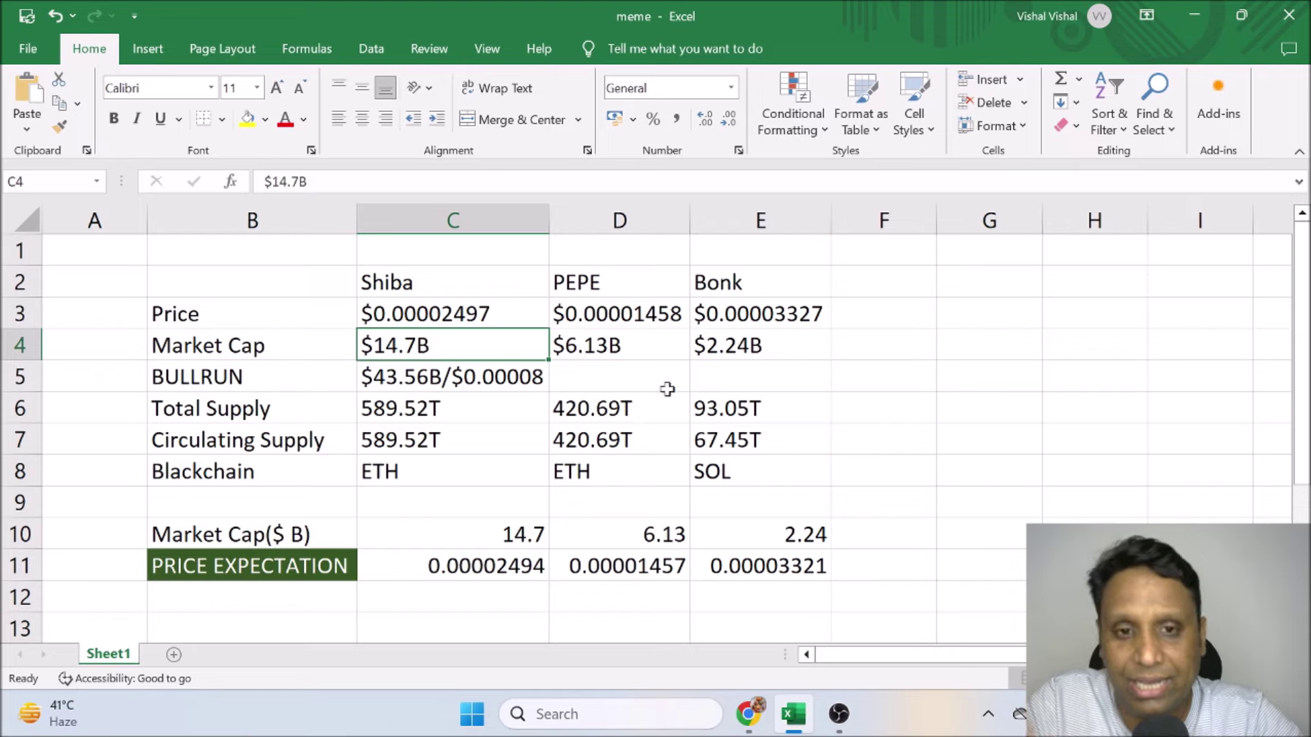
In Chrome, open CoinMarketCap's home page in a new tab placed before the meme tokens tab and highlight the global crypto market cap figure.
click(748, 715)
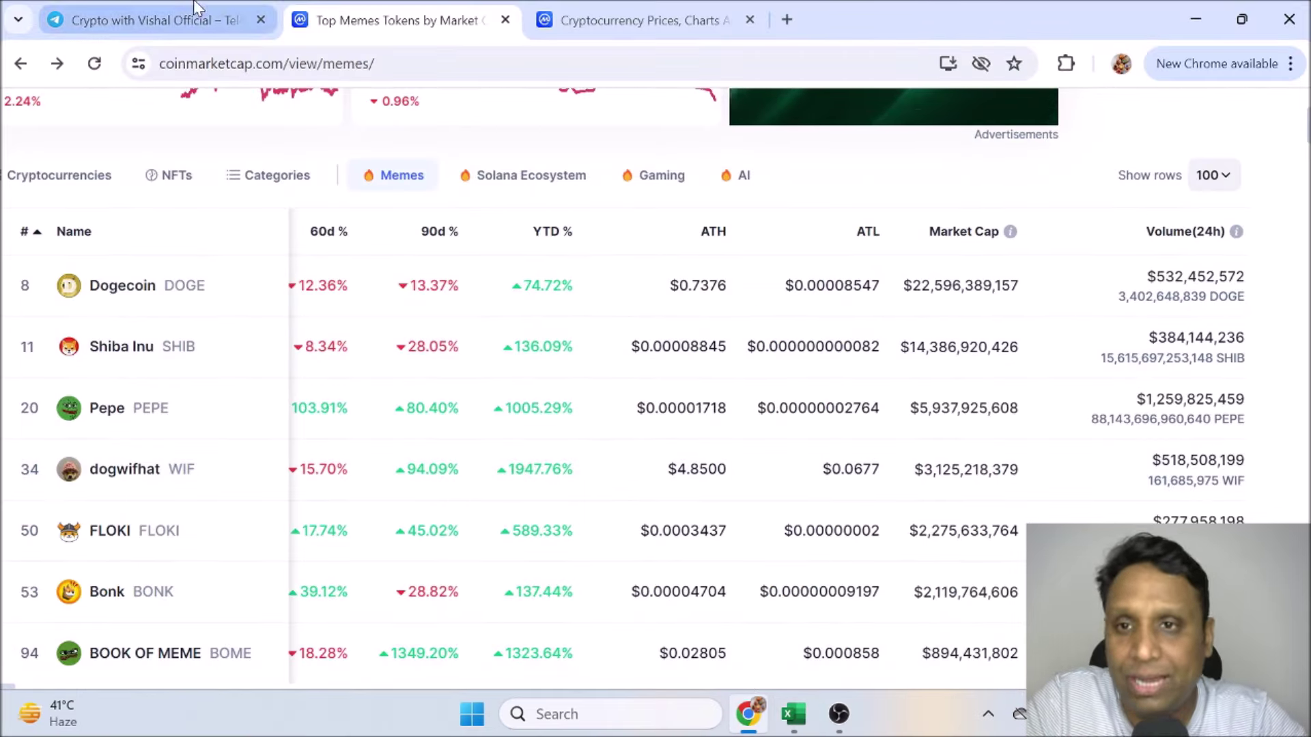
scroll(666, 335, up, 5)
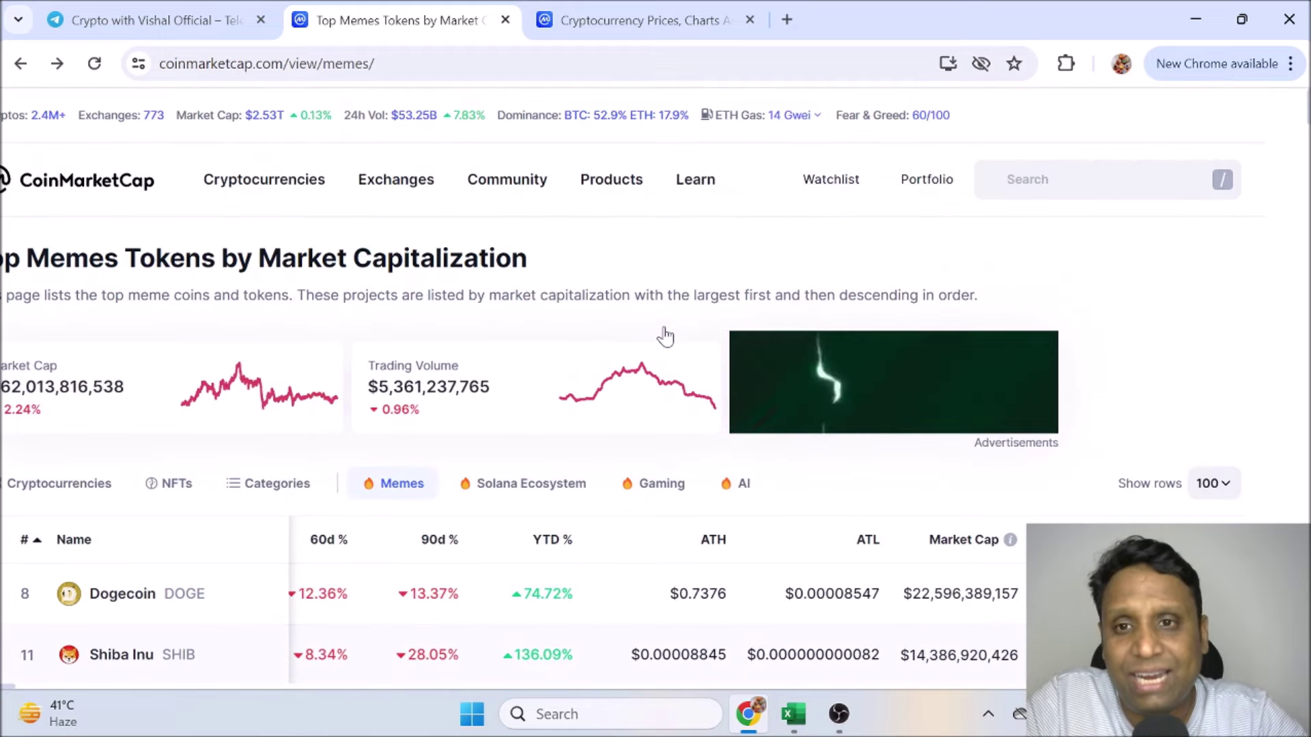
right_click(91, 180)
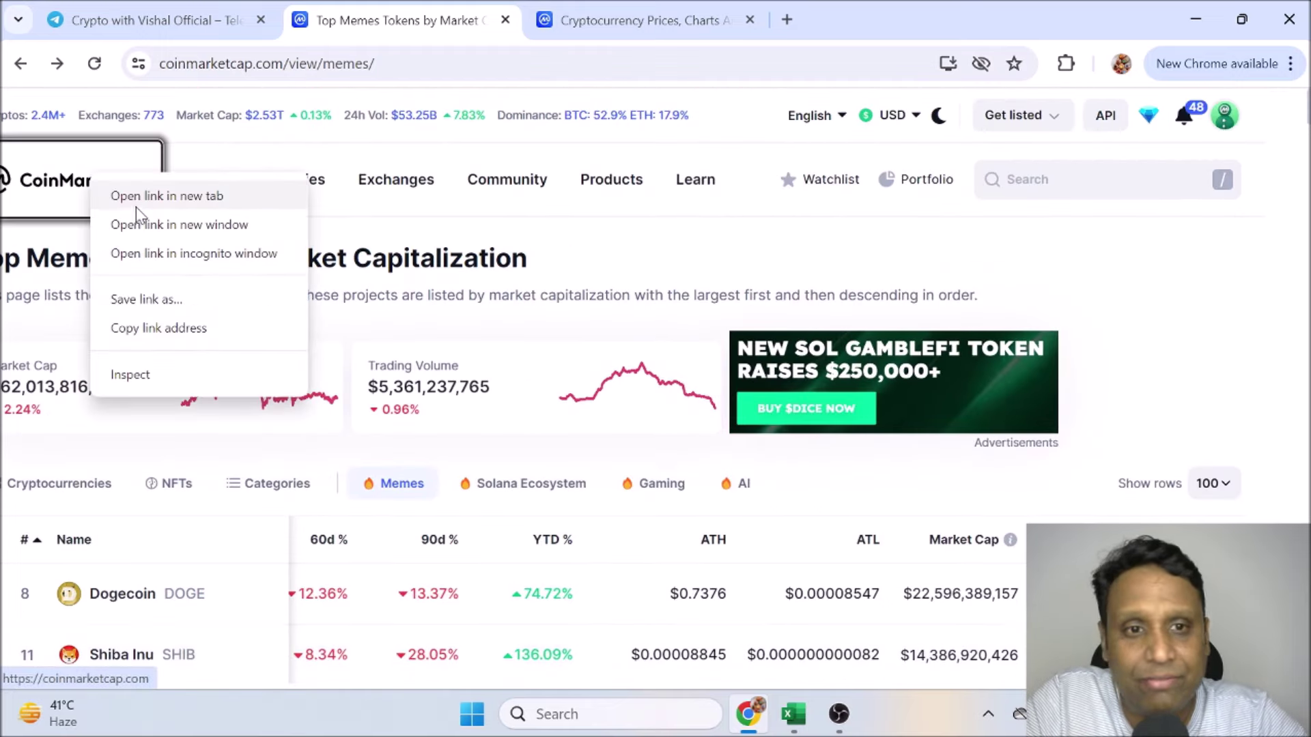
click(136, 196)
drag(653, 20, 422, 14)
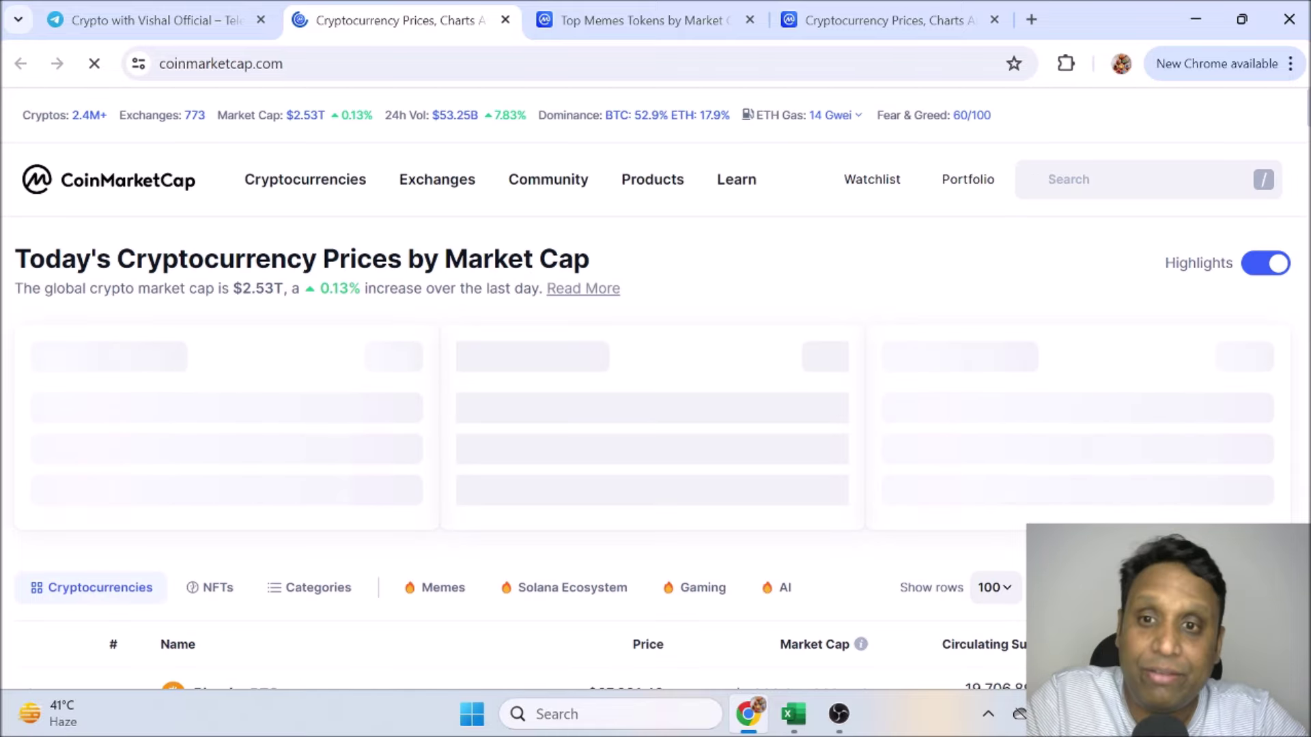
drag(233, 297, 283, 296)
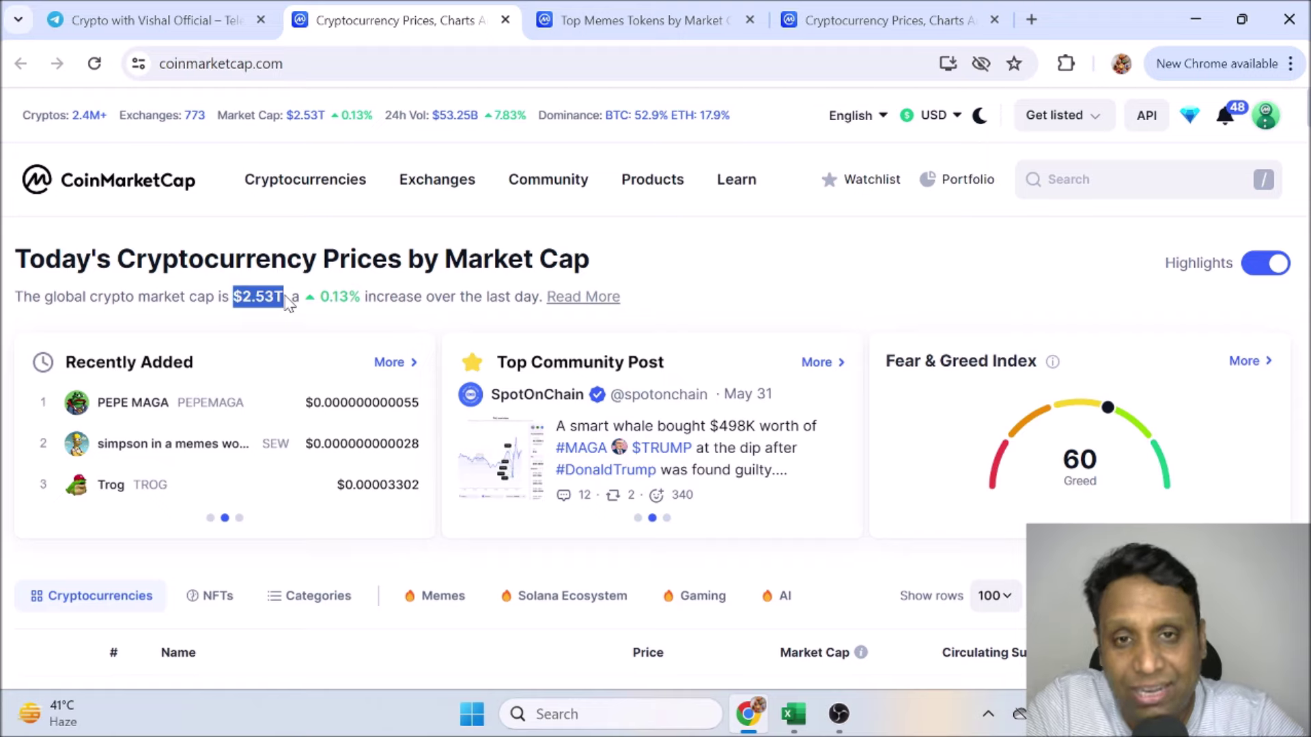
Compare the meme tokens page and the archived 9 November 2021 CoinMarketCap listing with the current home page.
click(549, 15)
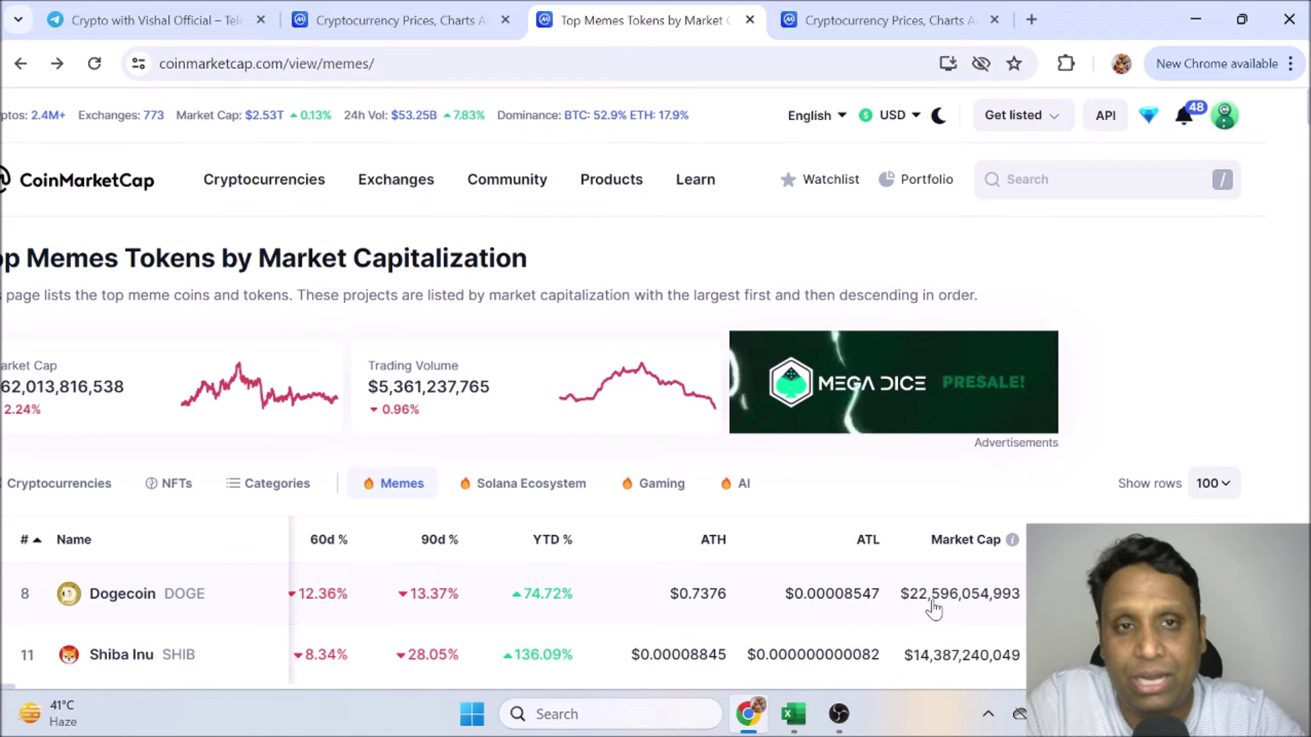
click(888, 20)
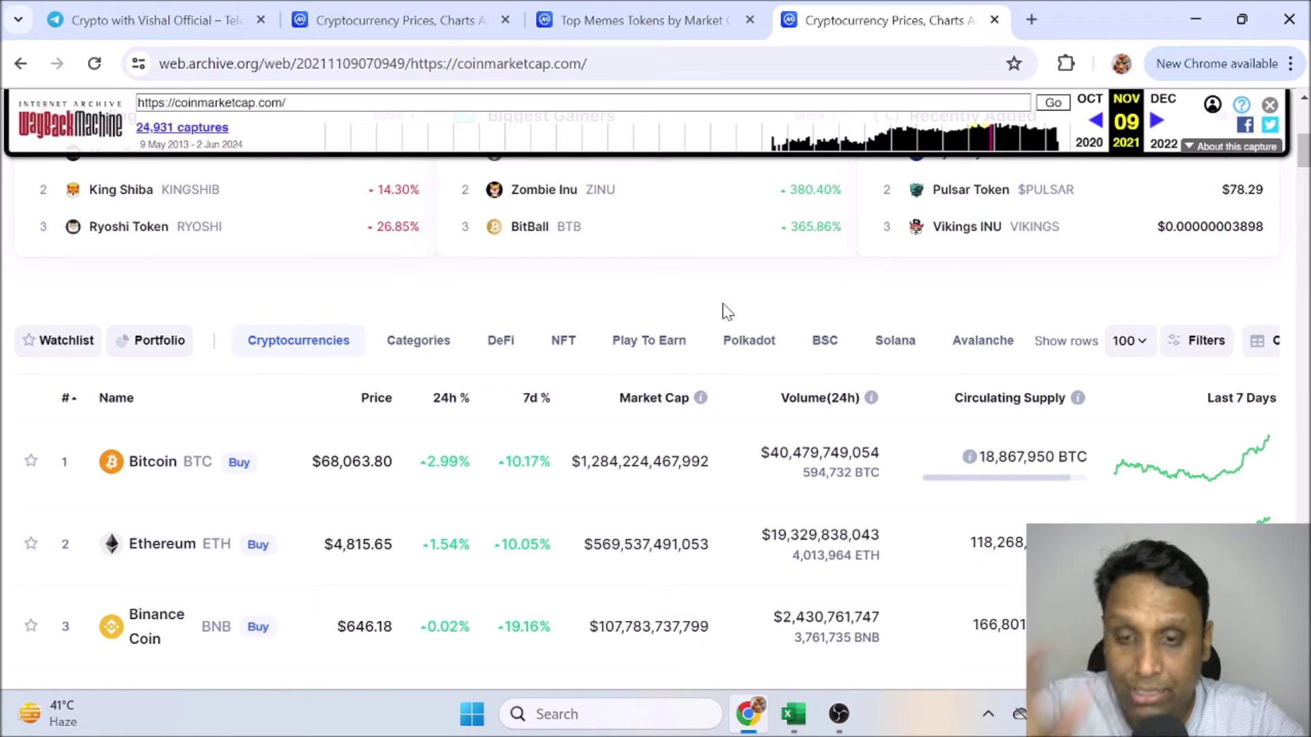
scroll(730, 314, down, 3)
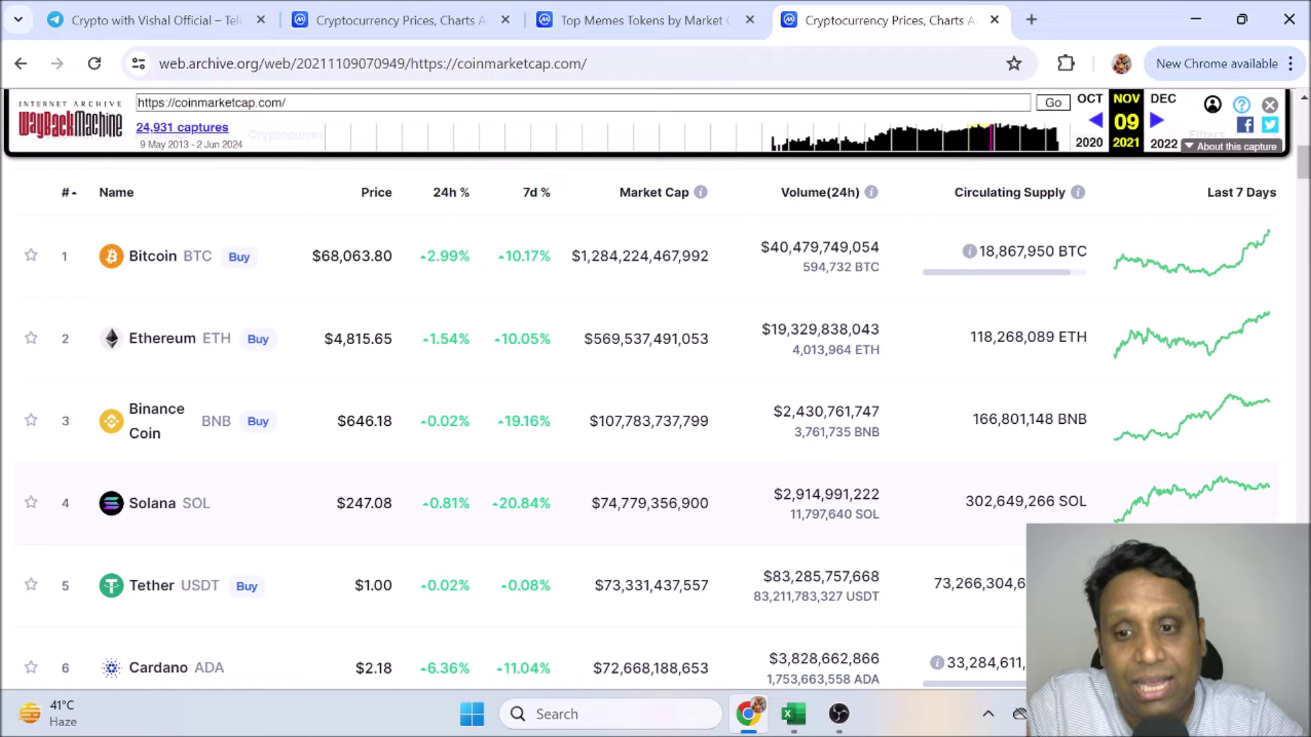
scroll(703, 515, down, 2)
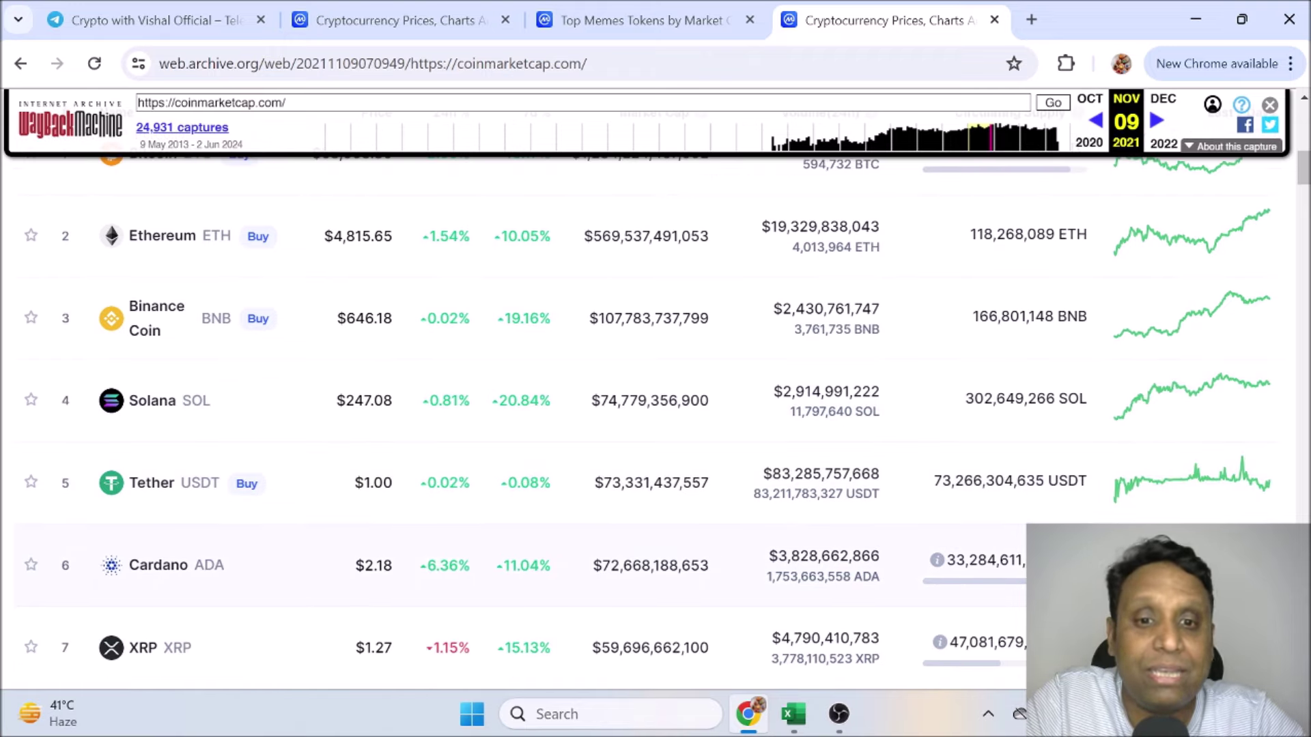
scroll(608, 565, down, 2)
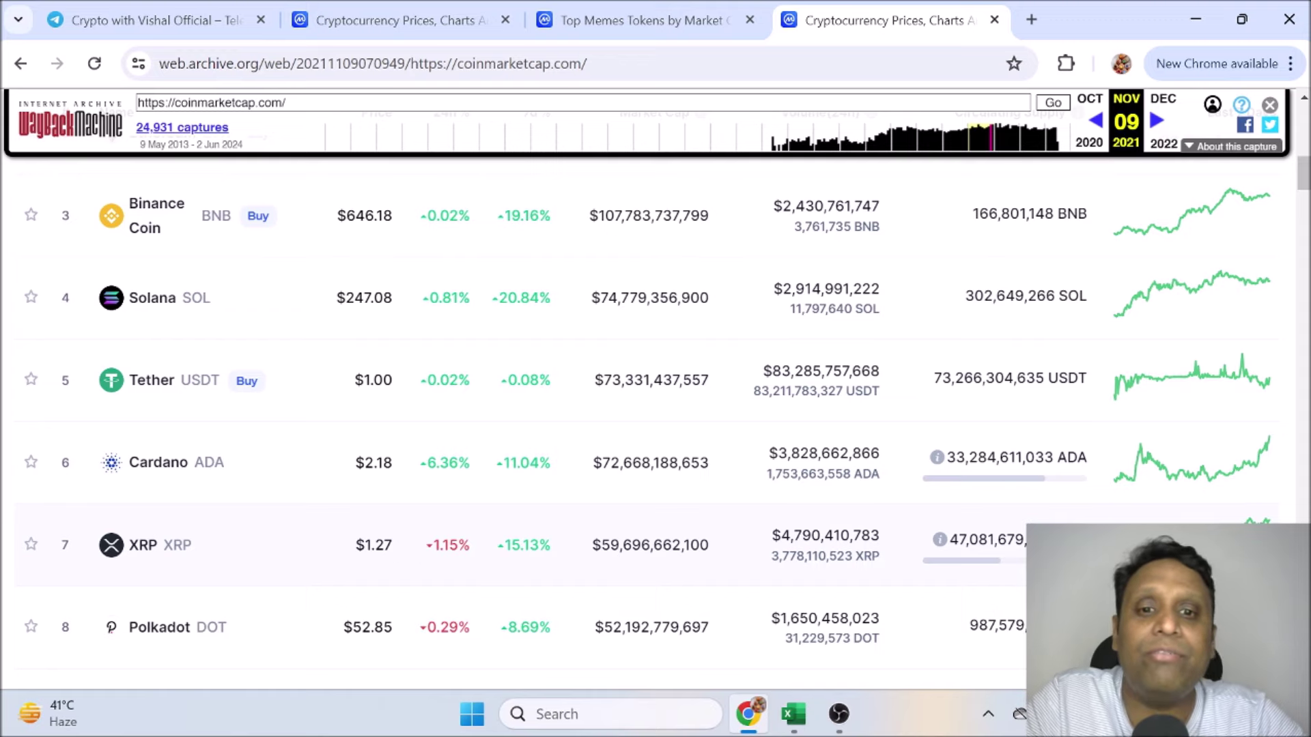
scroll(601, 556, up, 4)
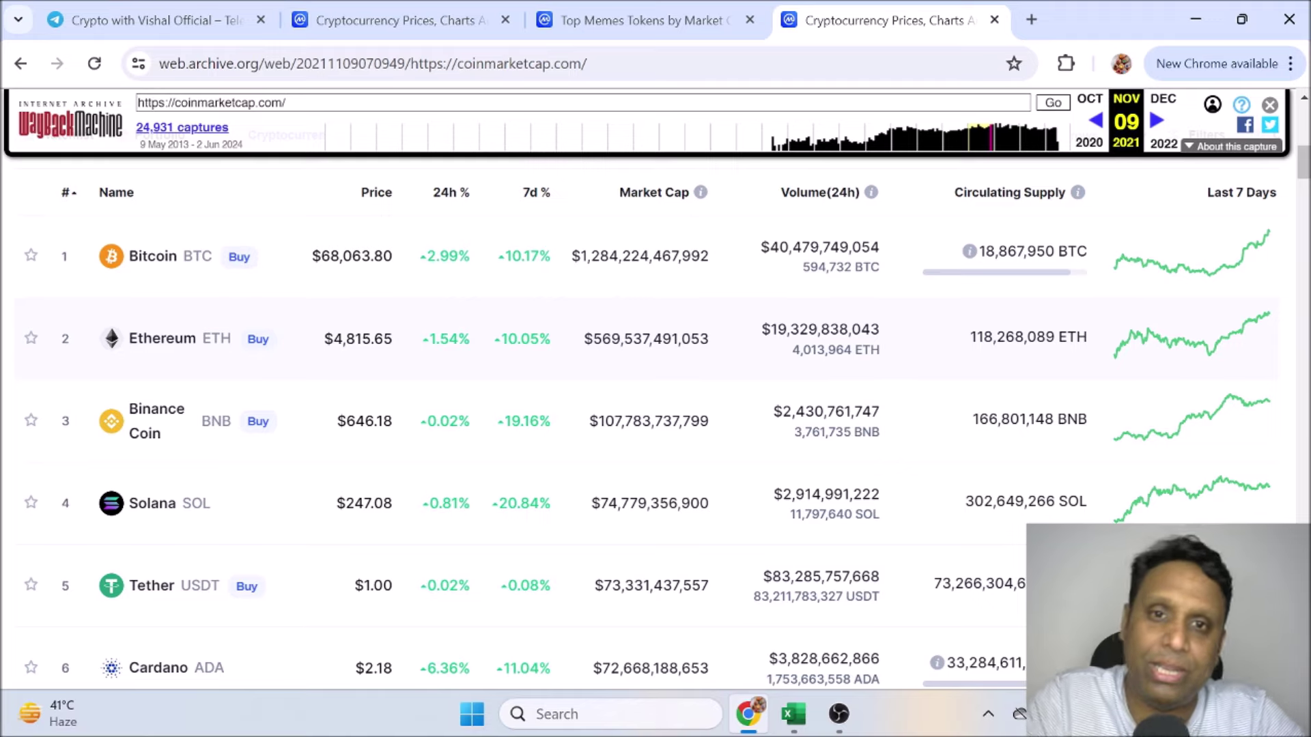
click(478, 17)
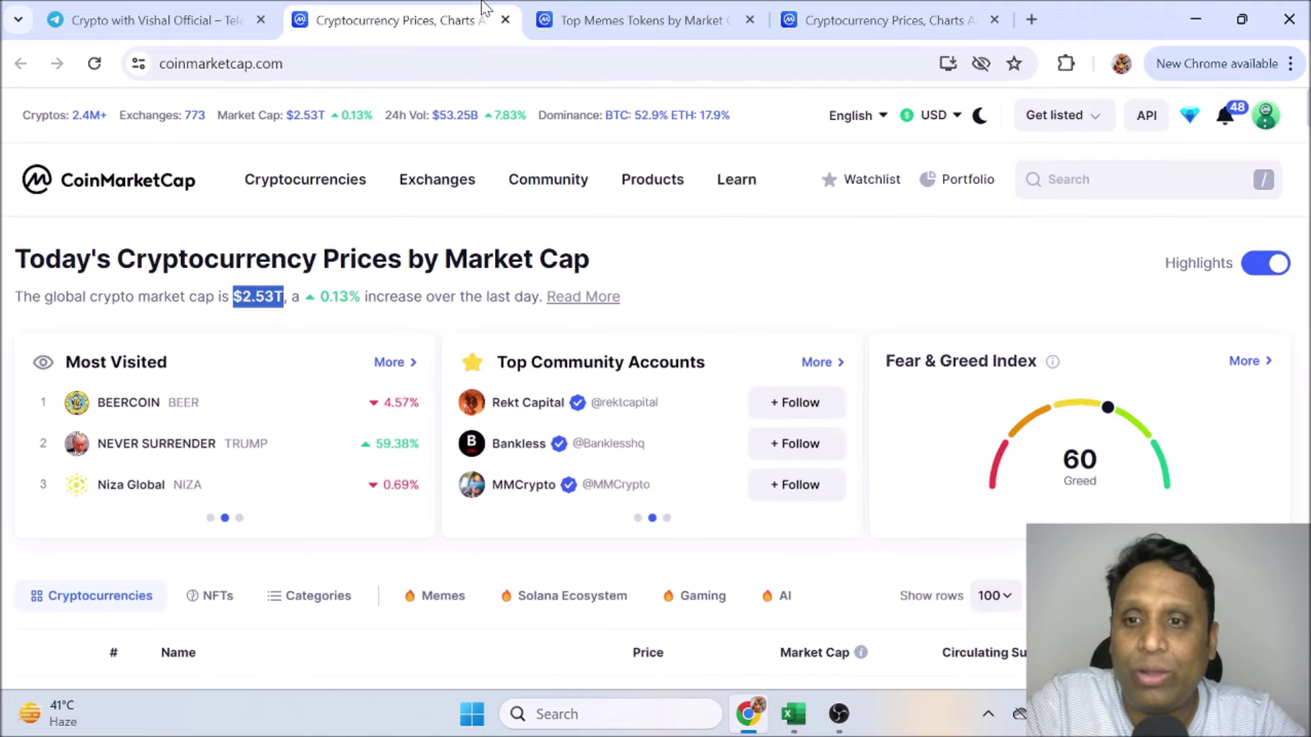
View the top coins' market caps on CoinMarketCap, and switch to Excel to inspect Shiba's market cap input in C10 and price formula in C11.
scroll(480, 444, down, 3)
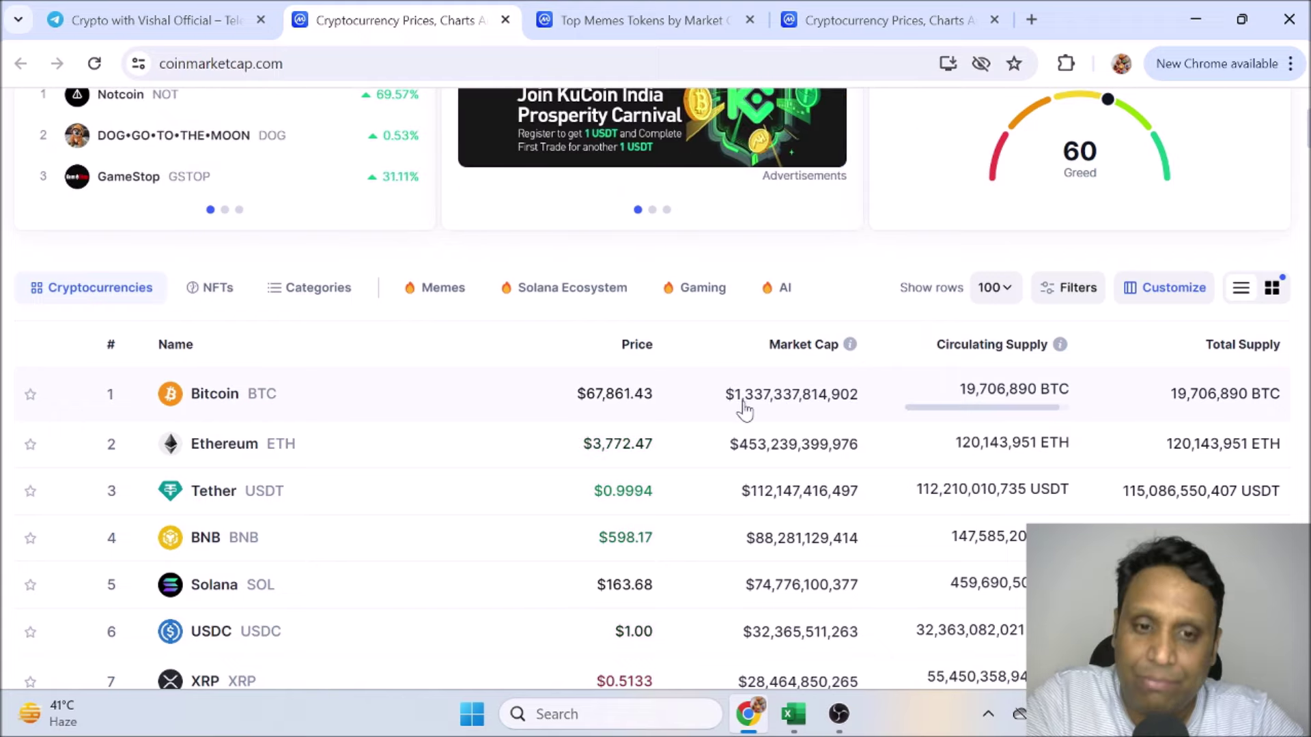
click(792, 714)
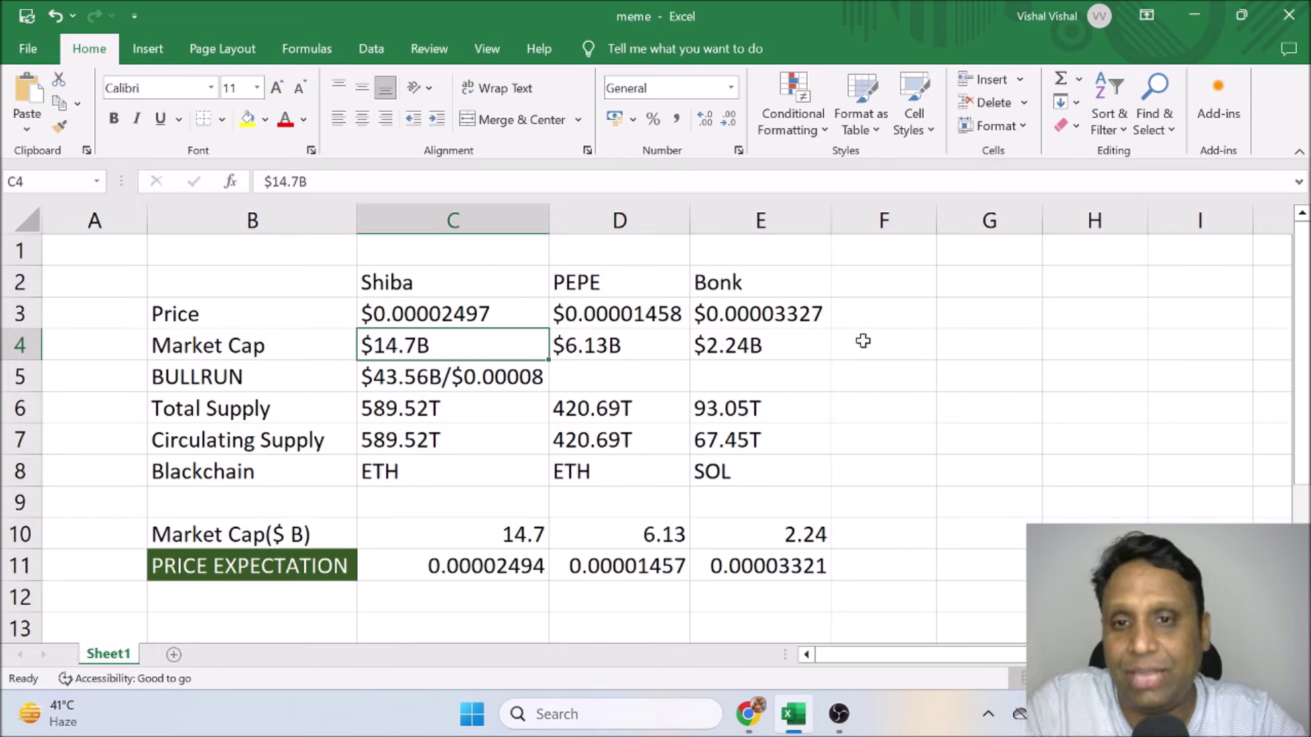
click(945, 354)
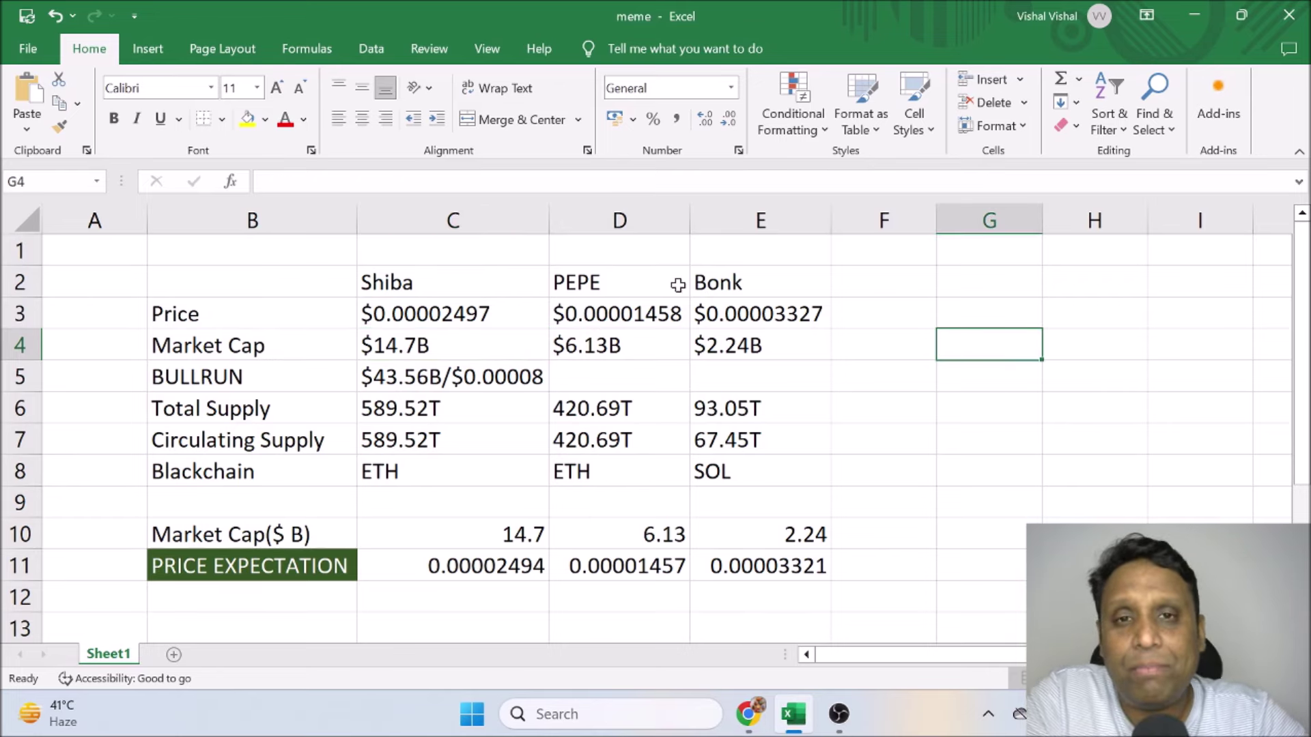
click(503, 542)
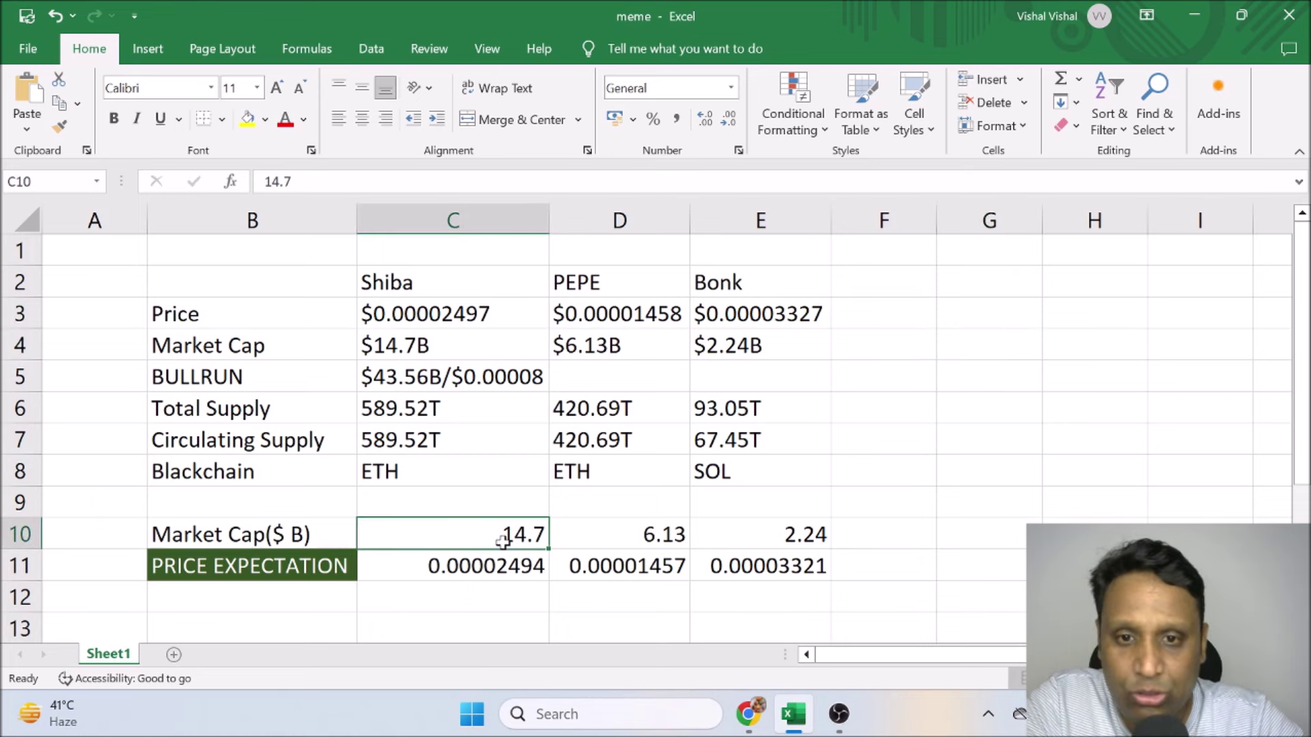
click(503, 565)
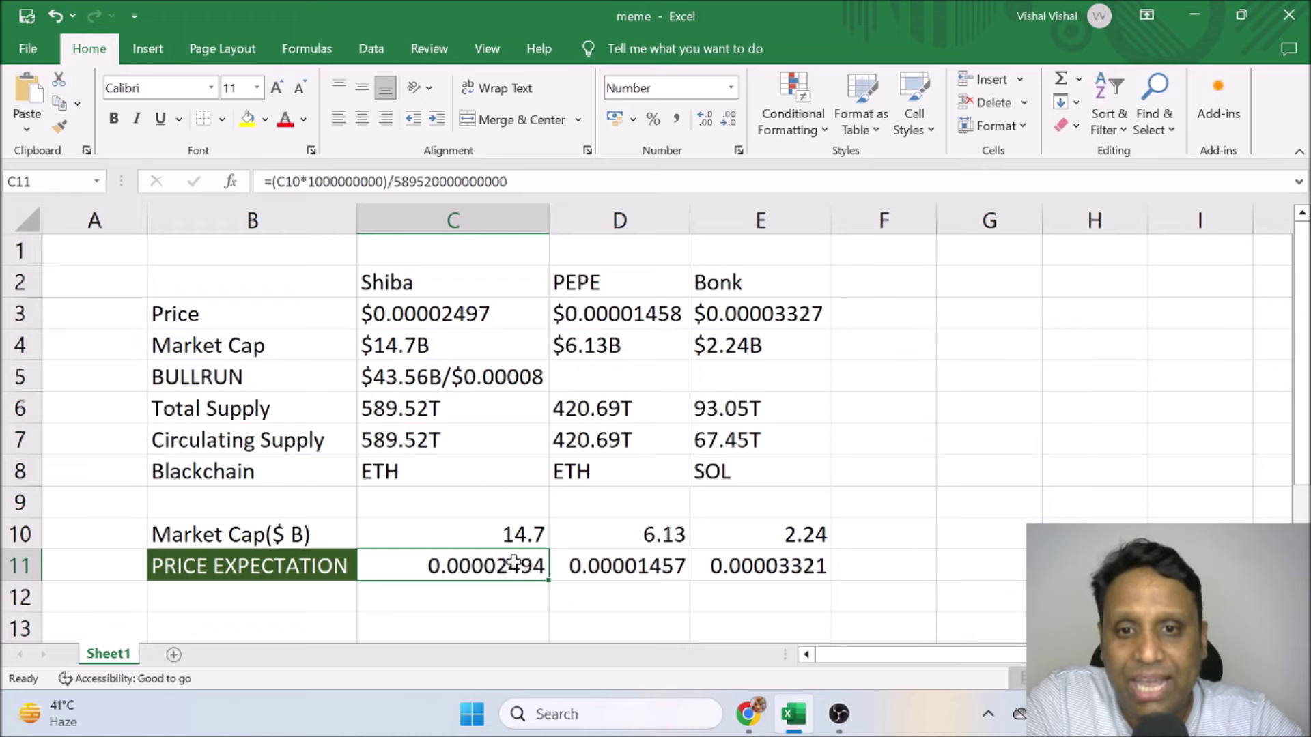
click(509, 534)
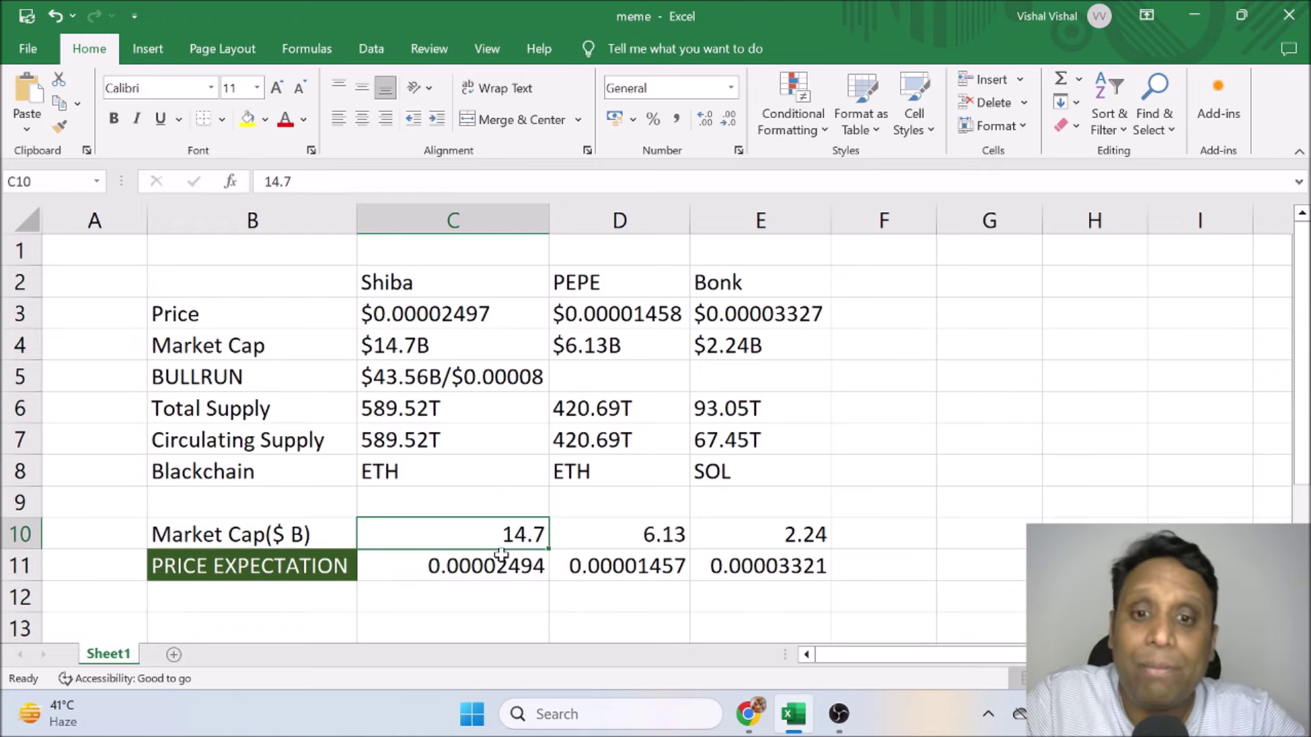
click(1029, 355)
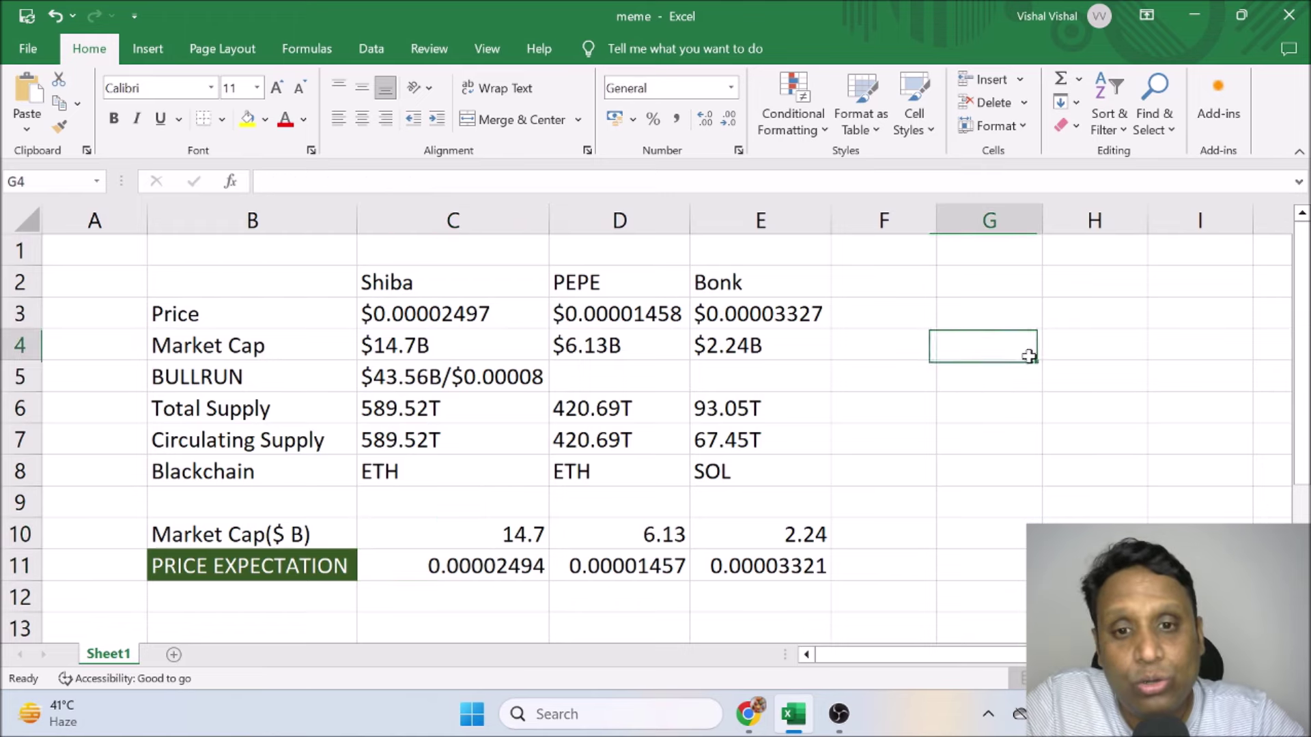
Try a Market Cap($ B) value of 100 for Shiba in cell C10.
click(509, 537)
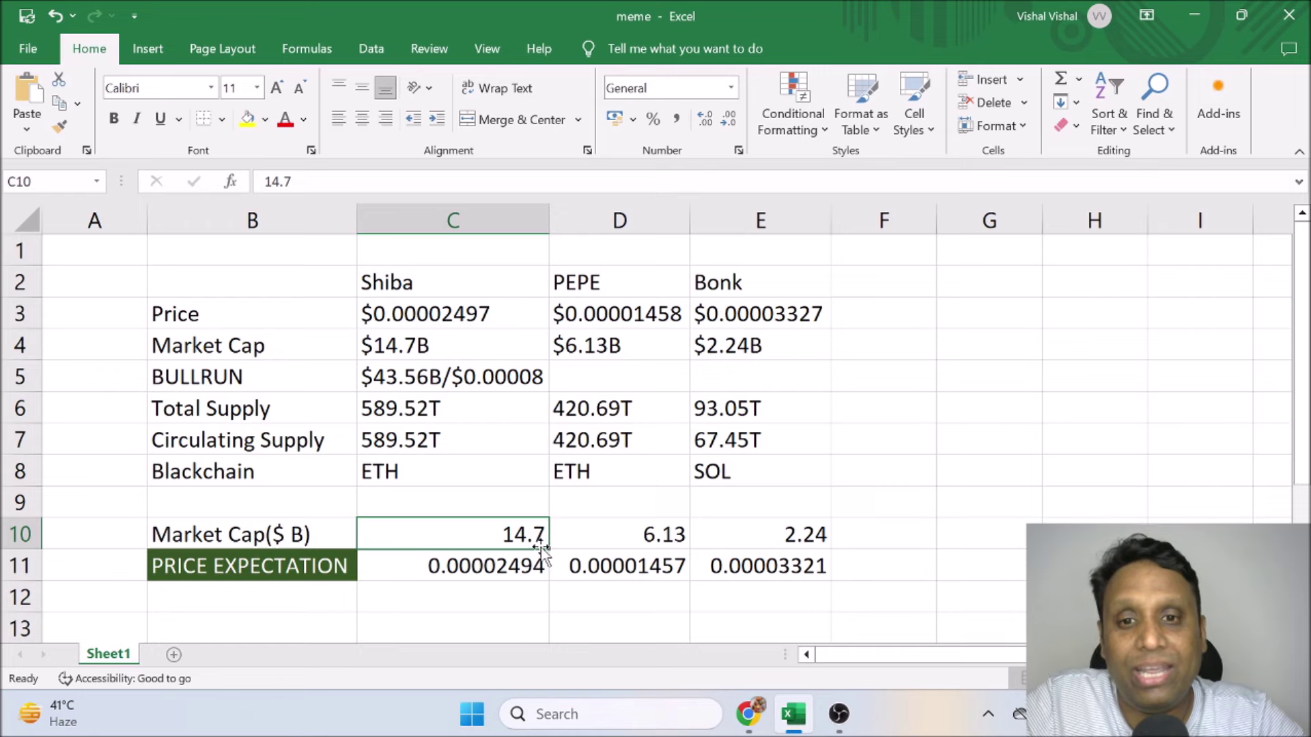
double_click(269, 181)
text(100)
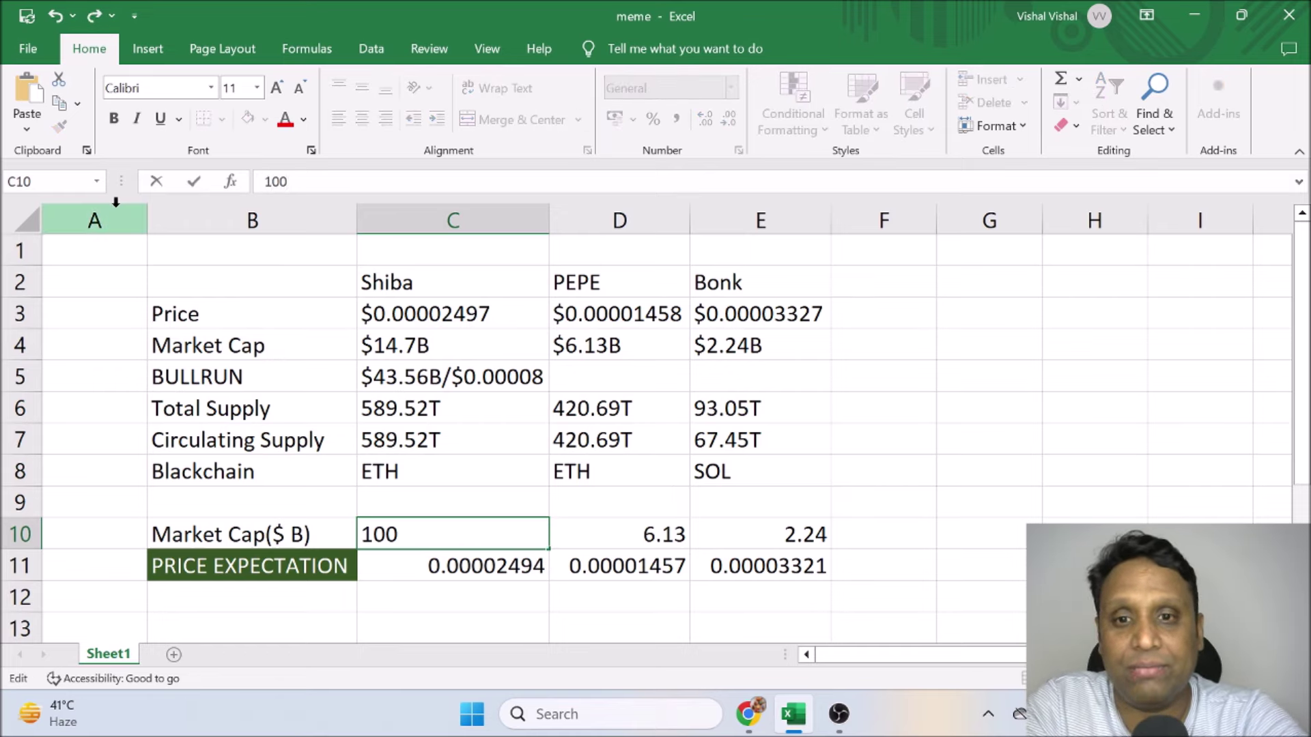
key(Tab)
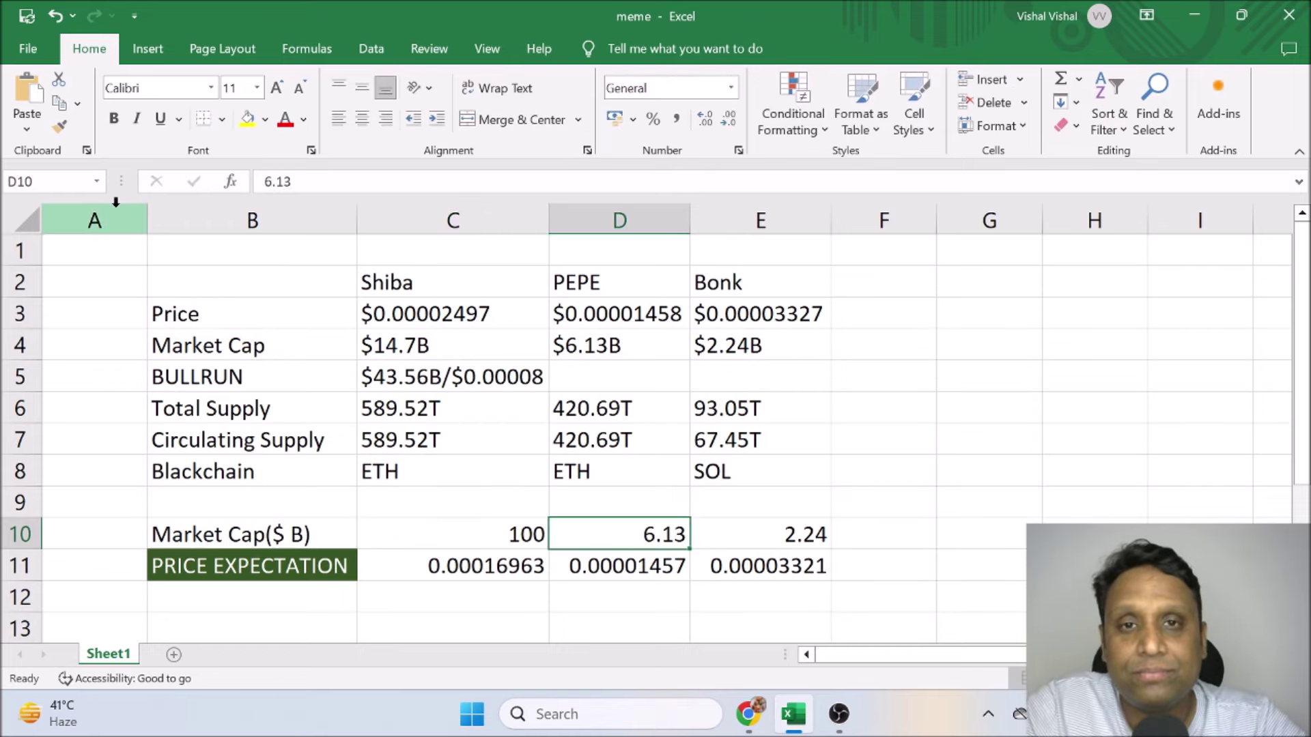
Recheck Shiba's market cap input in C10 and switch to Chrome to consult the archived 9 November 2021 CoinMarketCap listing.
click(531, 535)
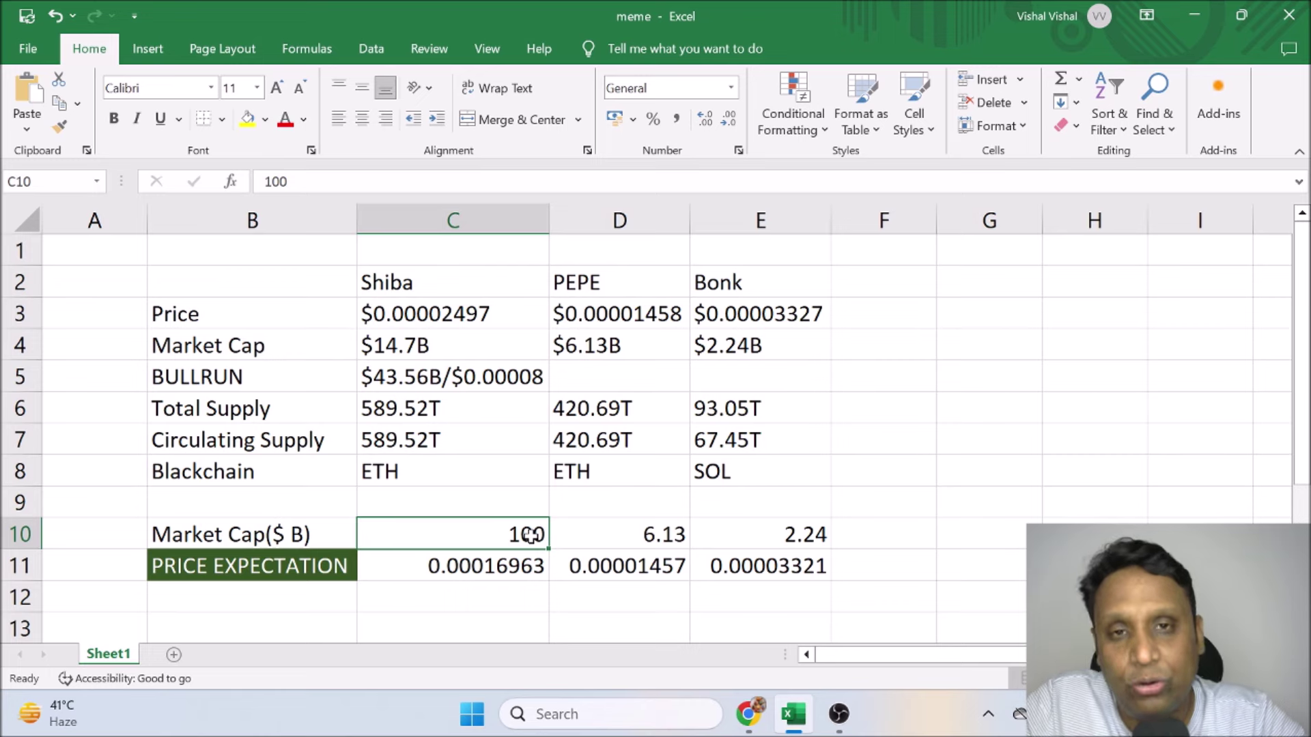
click(1004, 414)
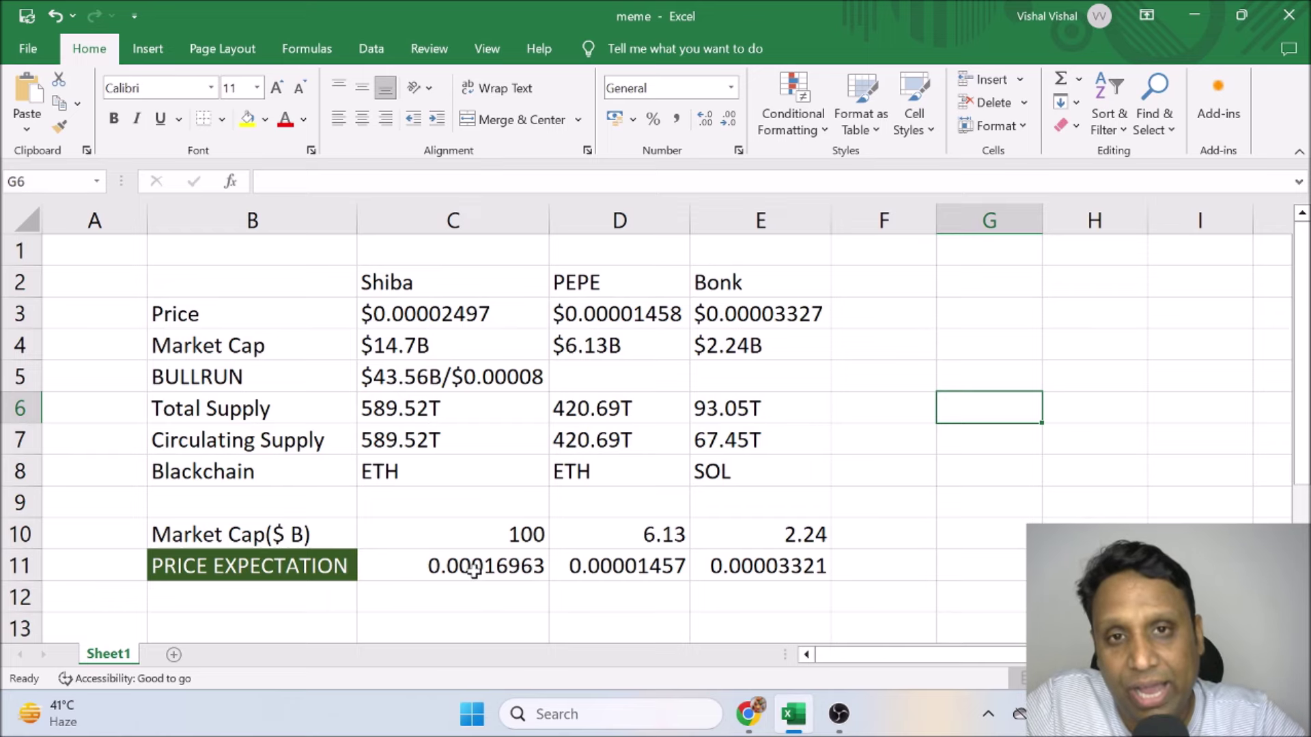
click(493, 537)
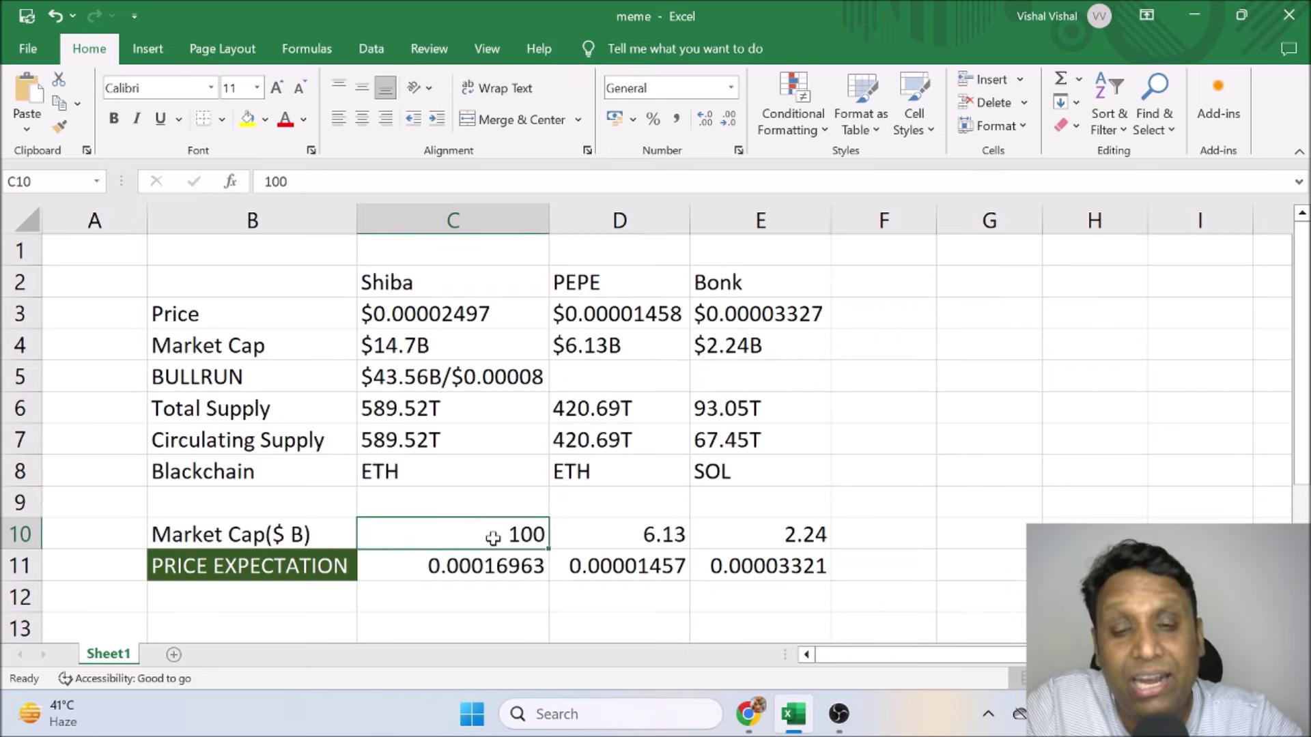
click(749, 714)
click(862, 8)
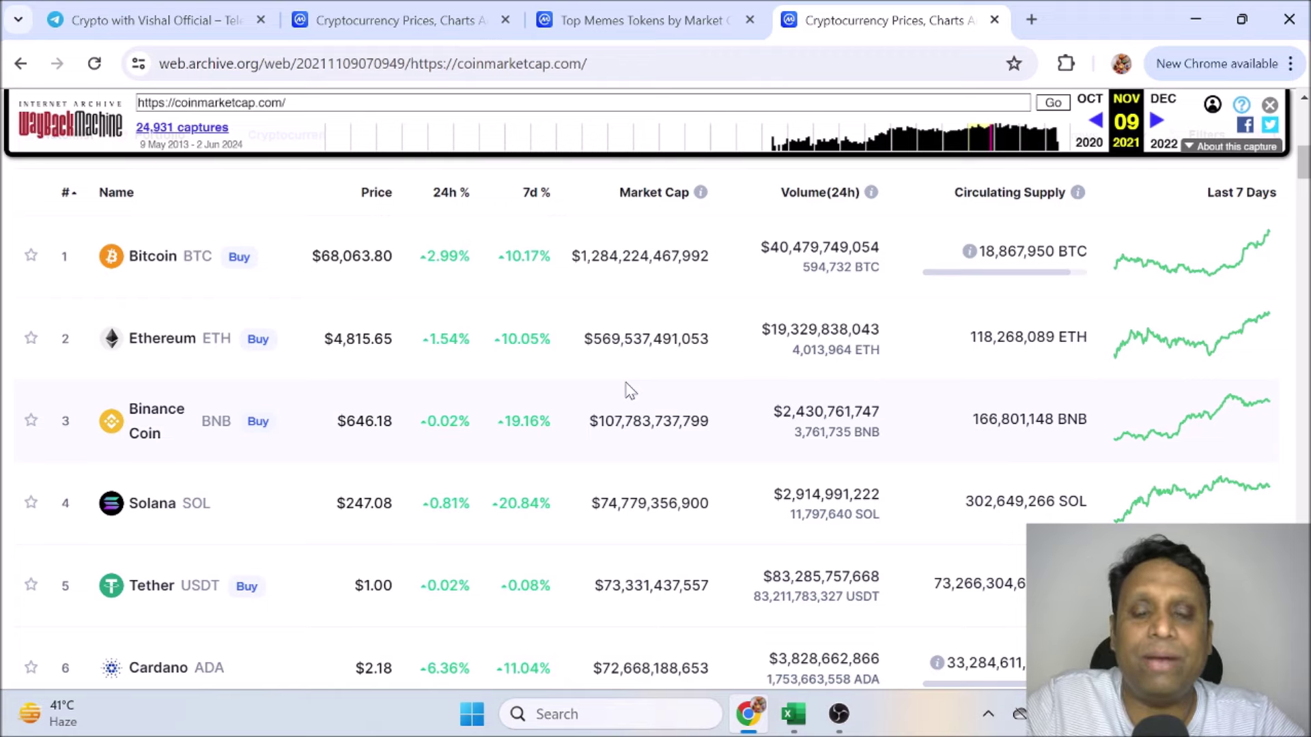
Switch back to Excel and set Shiba's Market Cap($ B) value in cell C10 to 500.
click(793, 714)
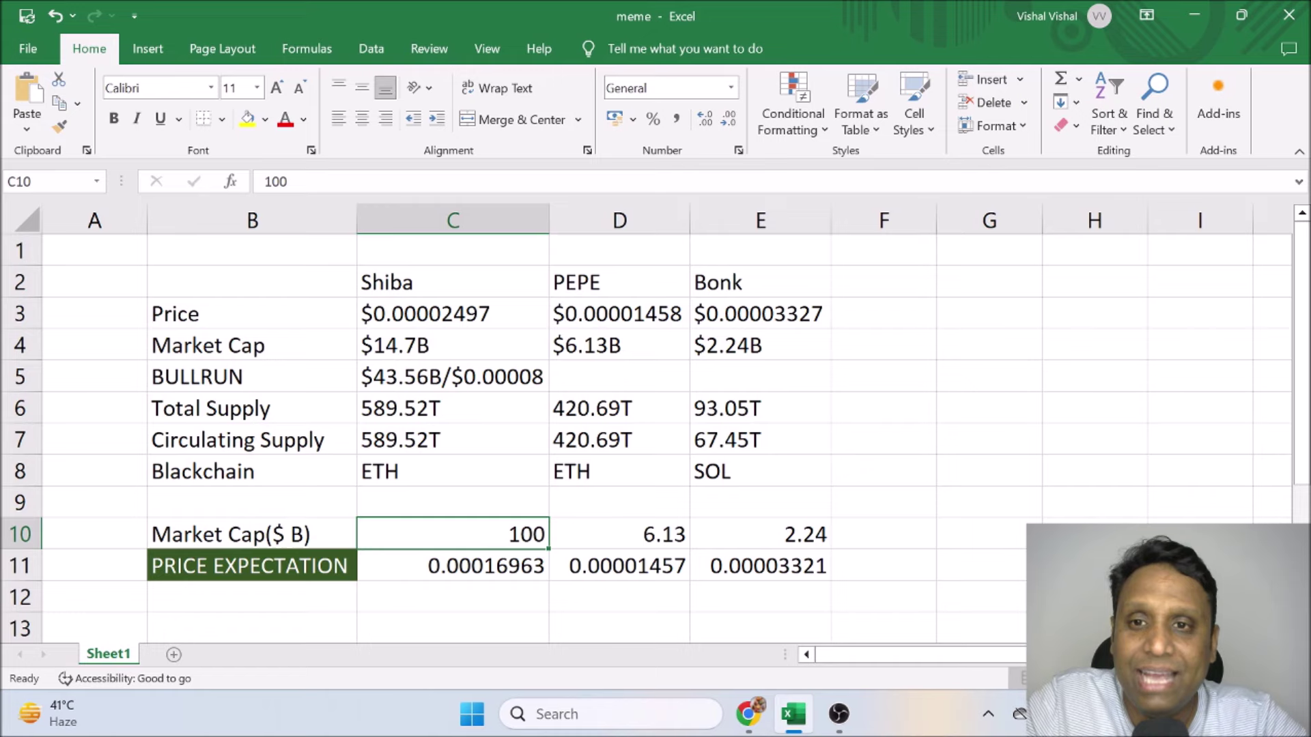
click(267, 181)
key(Delete)
text(3)
key(BackSpace)
text(5)
key(Tab)
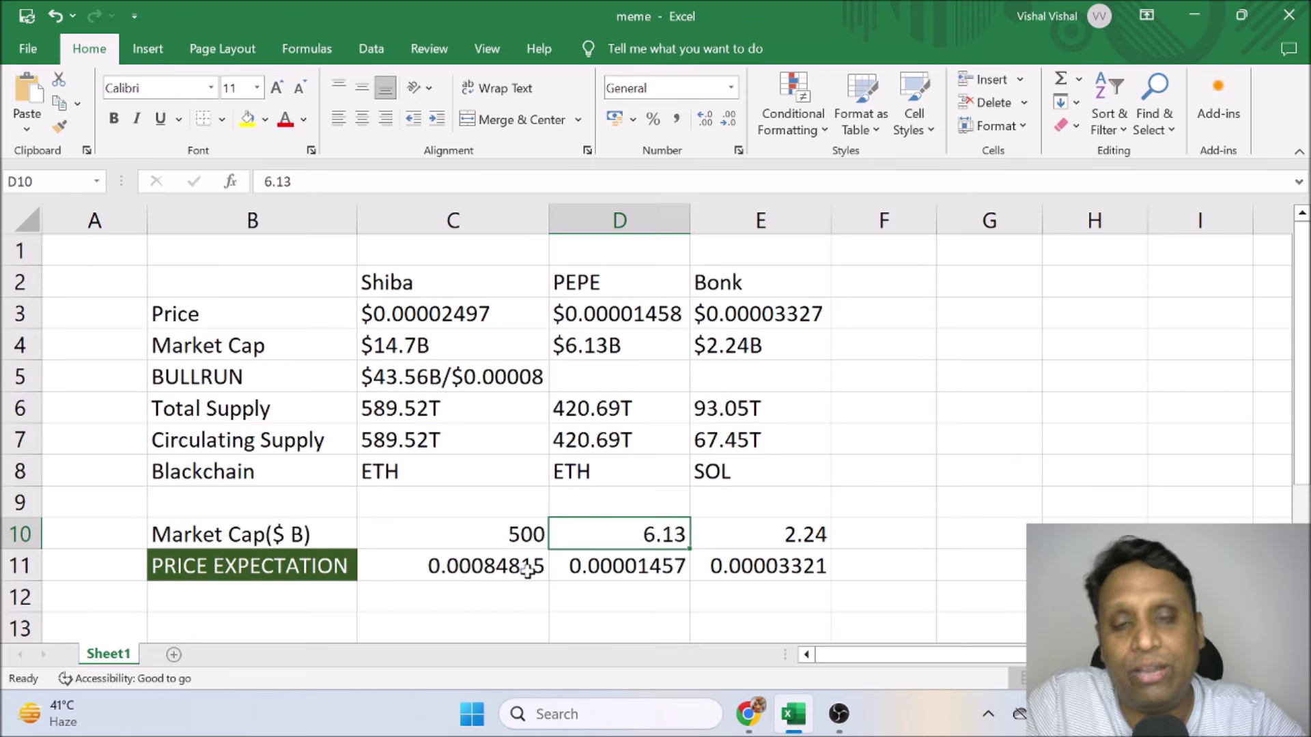
click(534, 536)
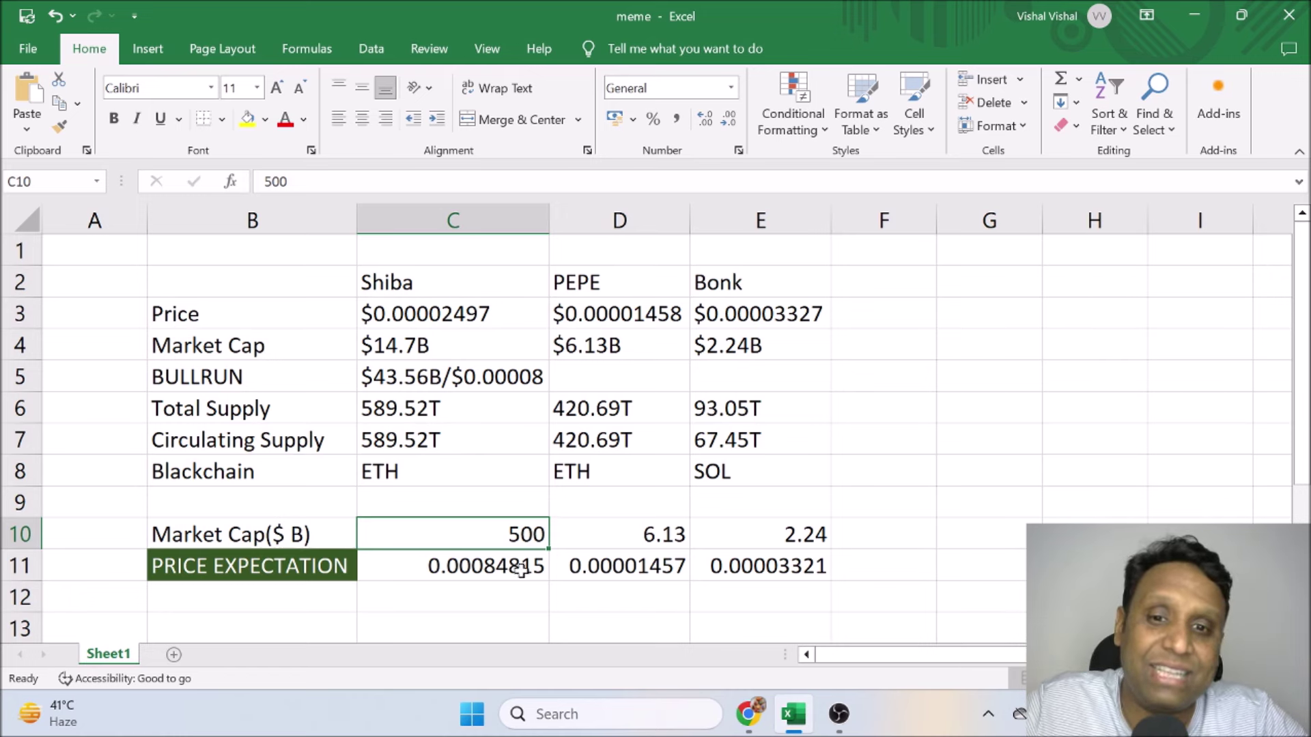
click(942, 411)
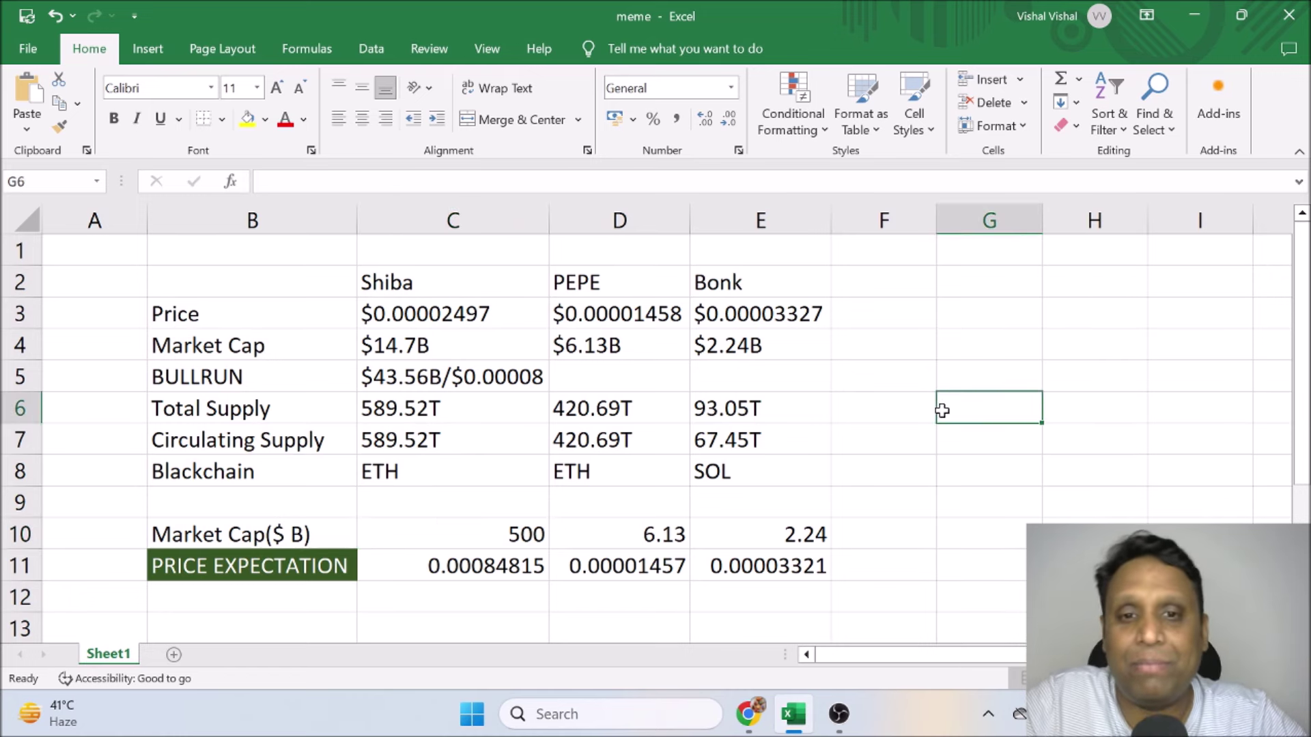
Try a Market Cap($ B) value of 100 for PEPE in cell D10.
click(599, 539)
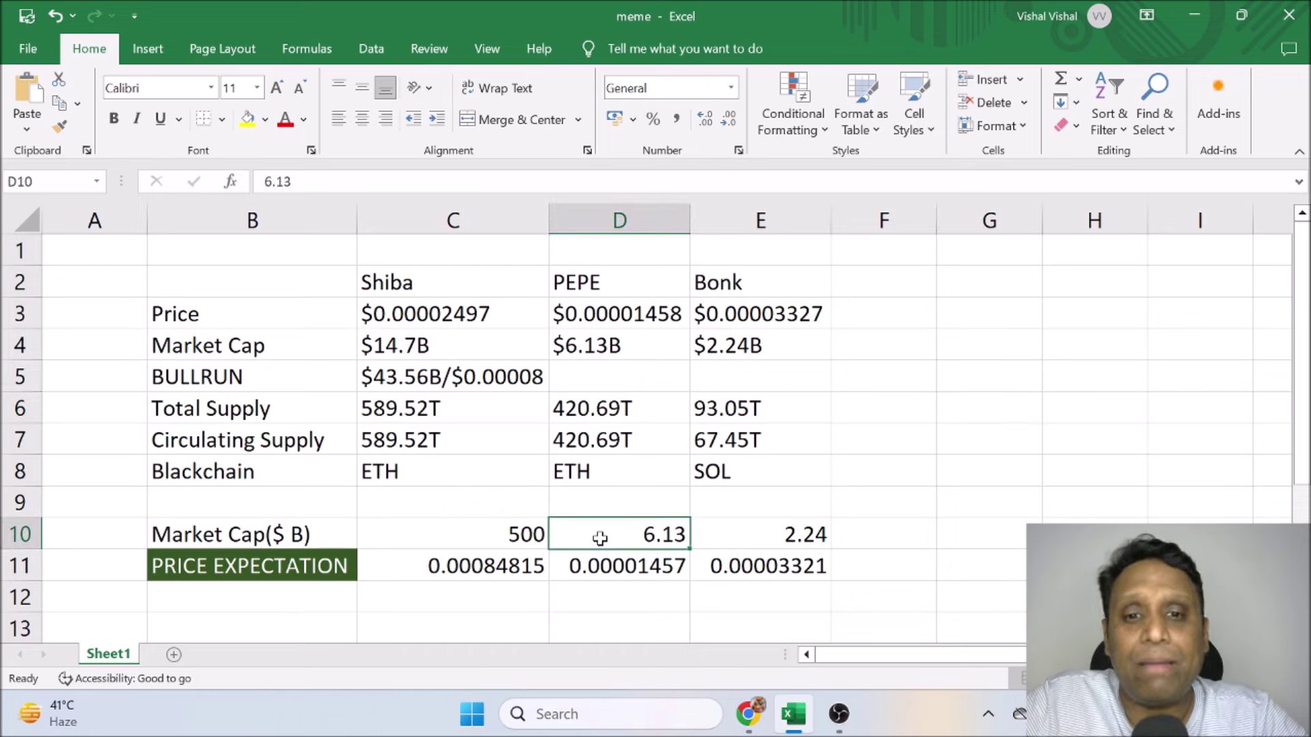
text(100)
key(Tab)
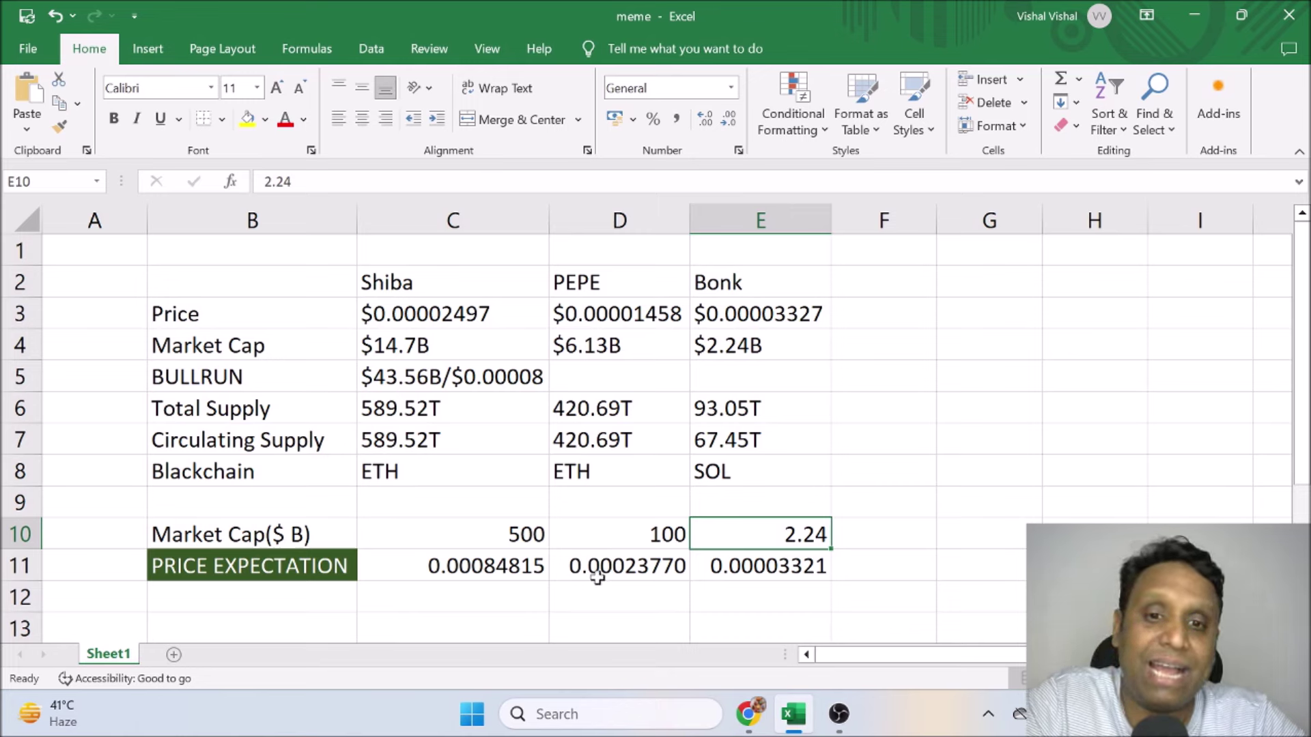
Set PEPE's Market Cap($ B) value in cell D10 to 500.
click(636, 535)
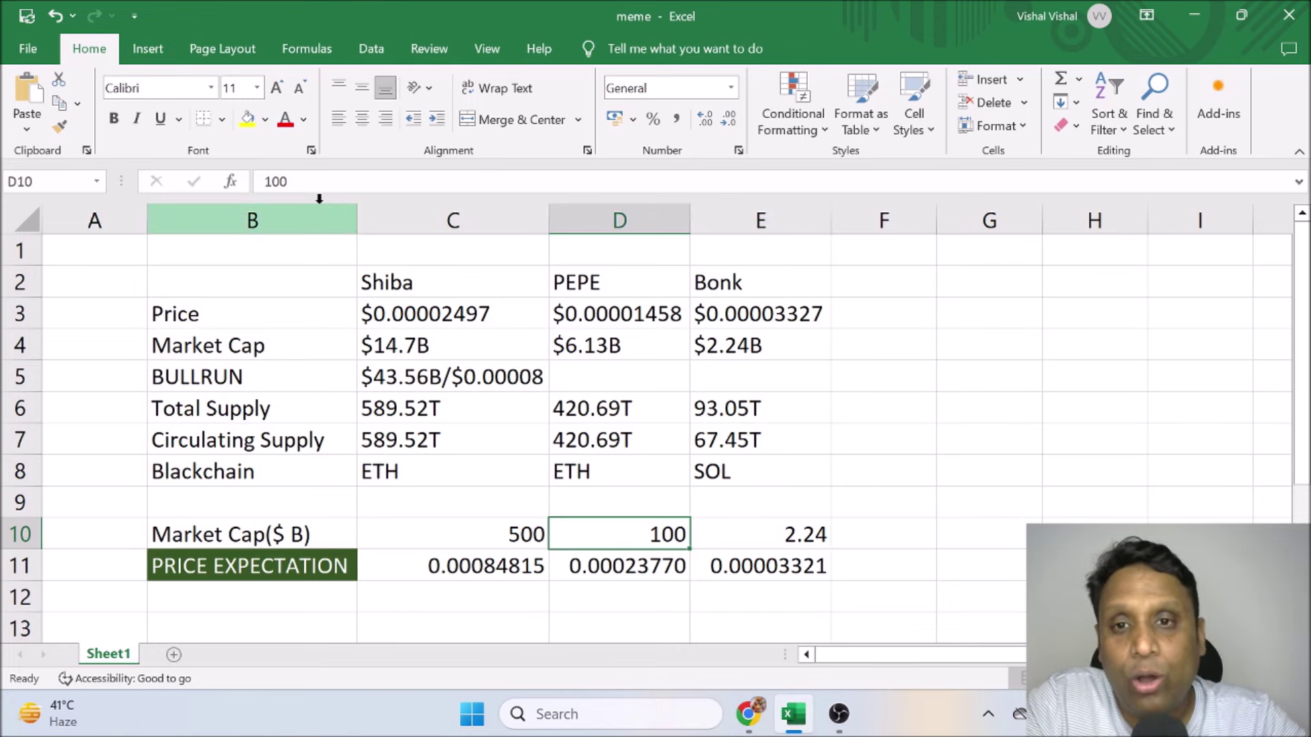
double_click(275, 182)
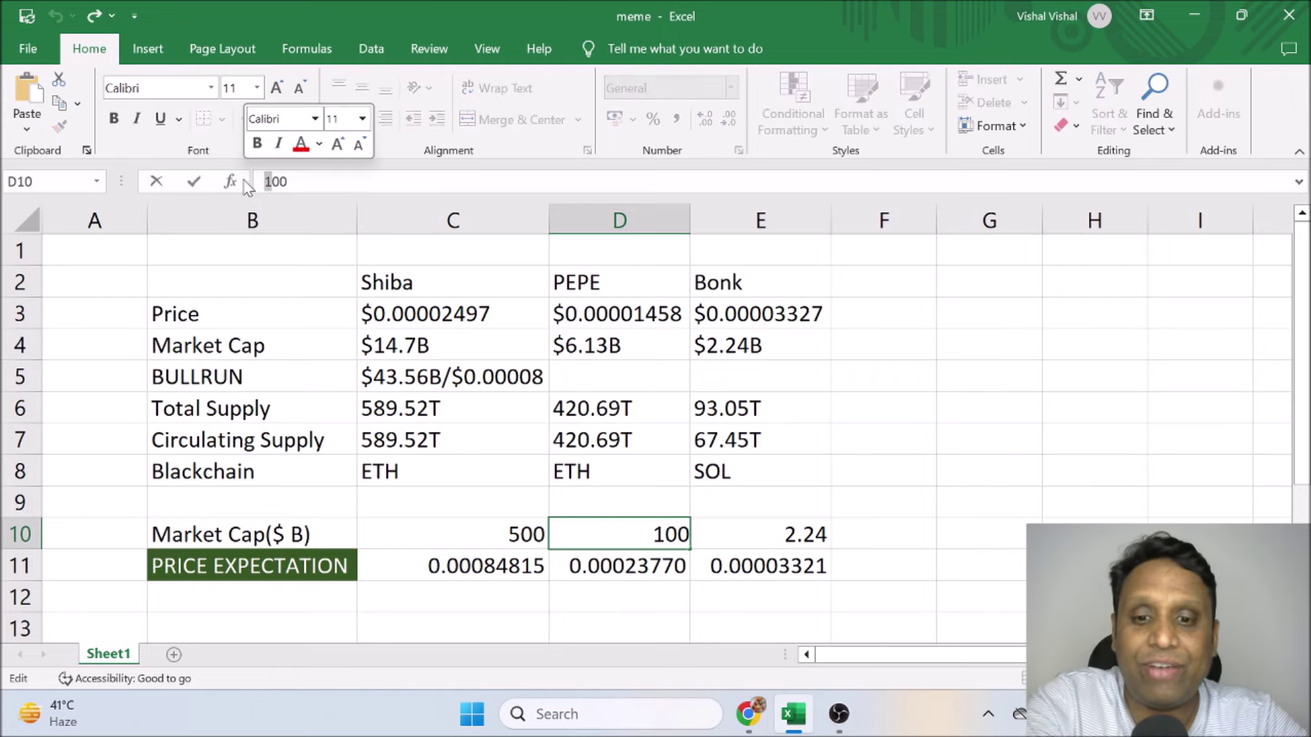
text(500)
key(Tab)
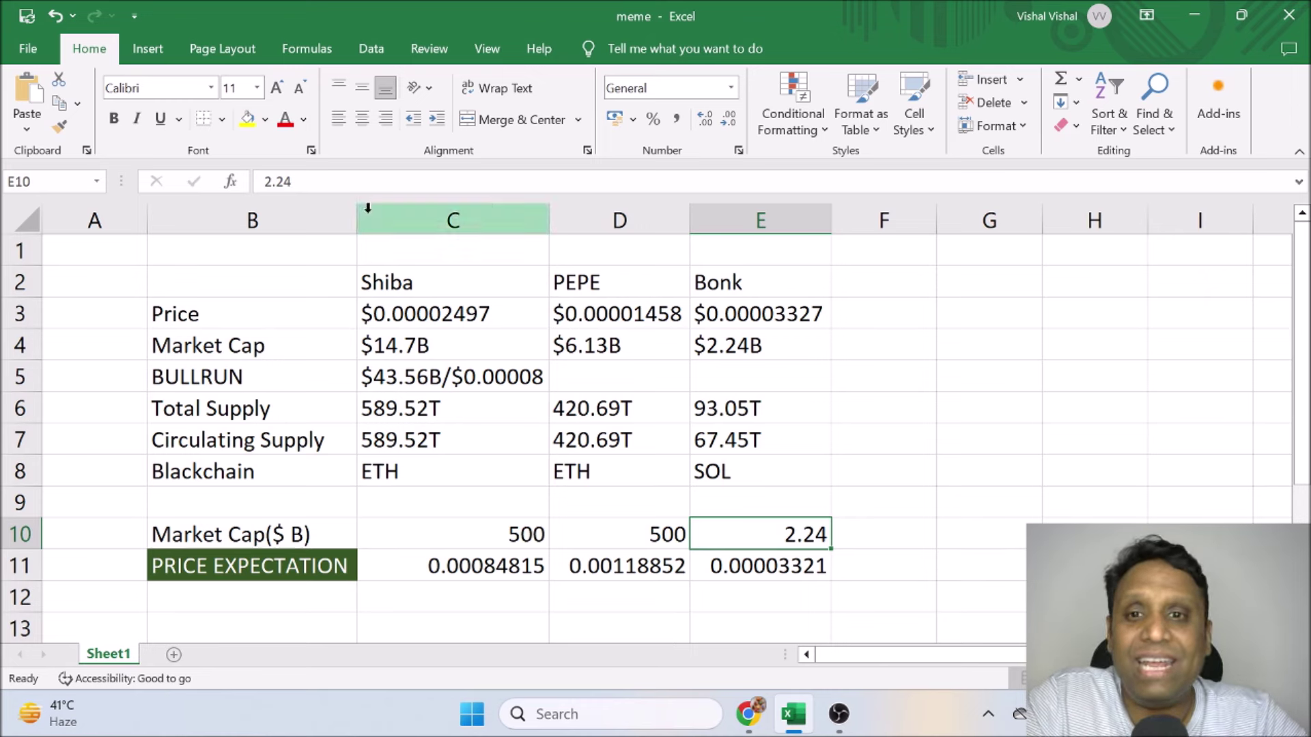
Try a Market Cap($ B) value of 100 for Bonk in cell E10.
click(266, 181)
text(100)
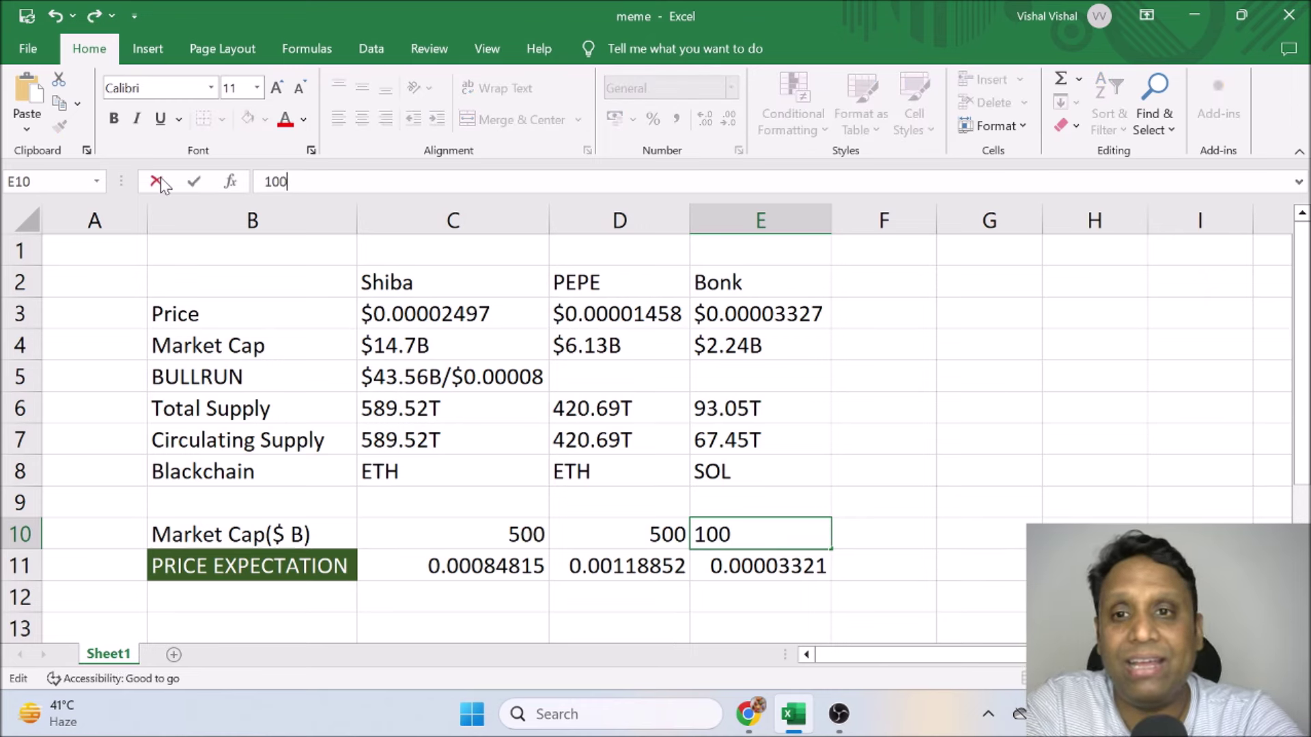
key(Tab)
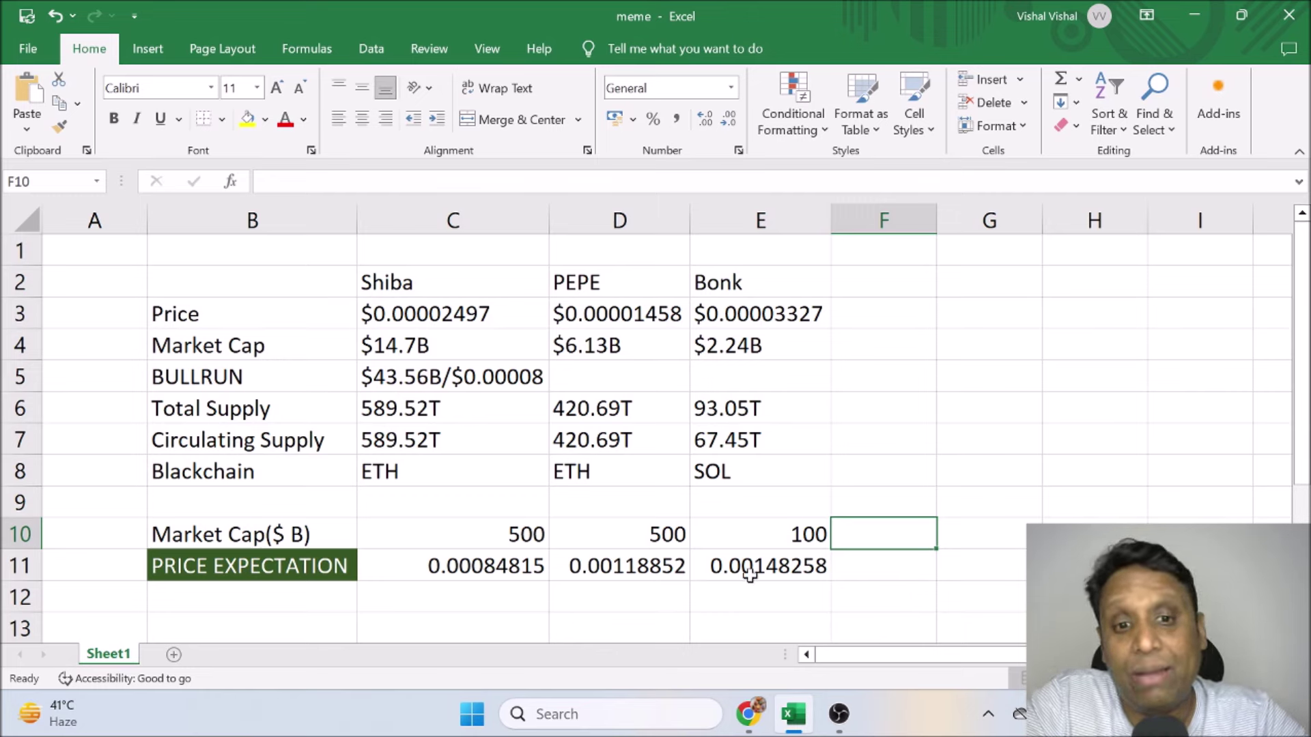
Set Bonk's Market Cap($ B) value in cell E10 to 500.
click(742, 540)
drag(264, 181, 271, 181)
text(5)
key(Tab)
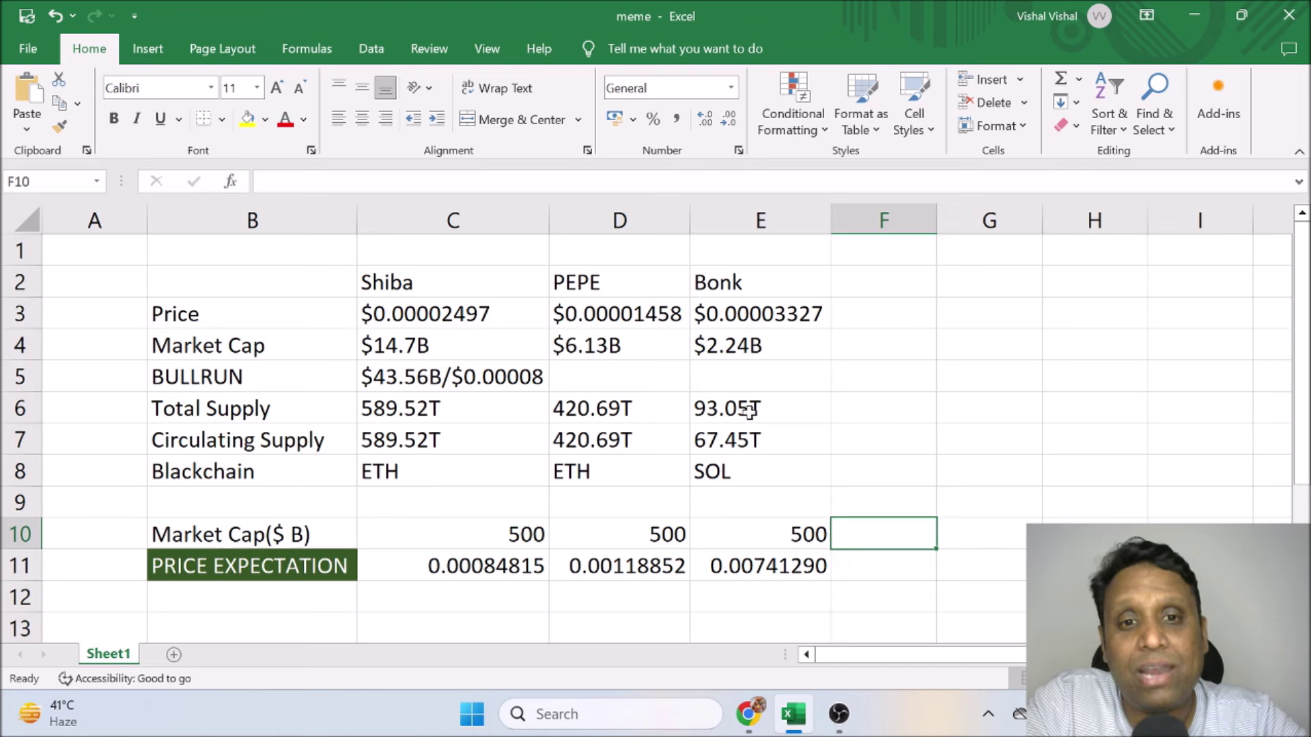
Check Bonk's circulating supply in E7, highlighting the comparison table and the three token names in C2:E2 for review.
click(730, 448)
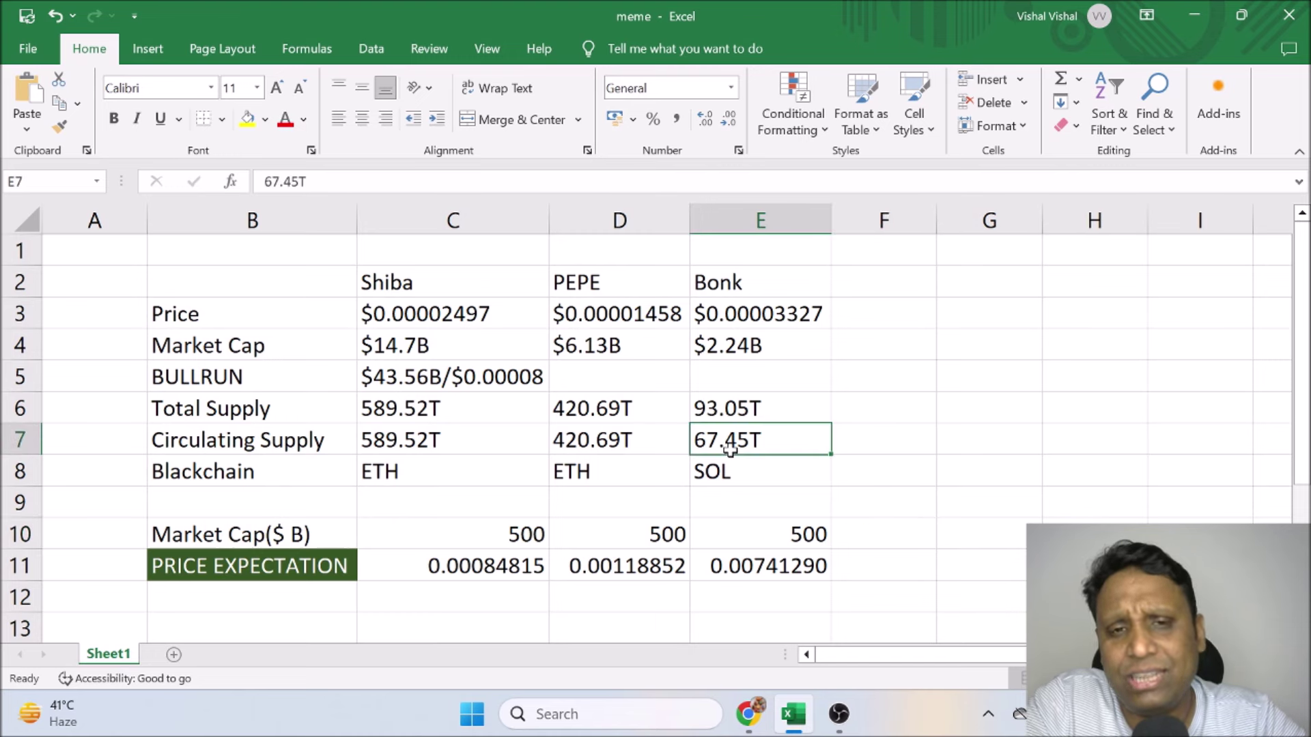
click(881, 437)
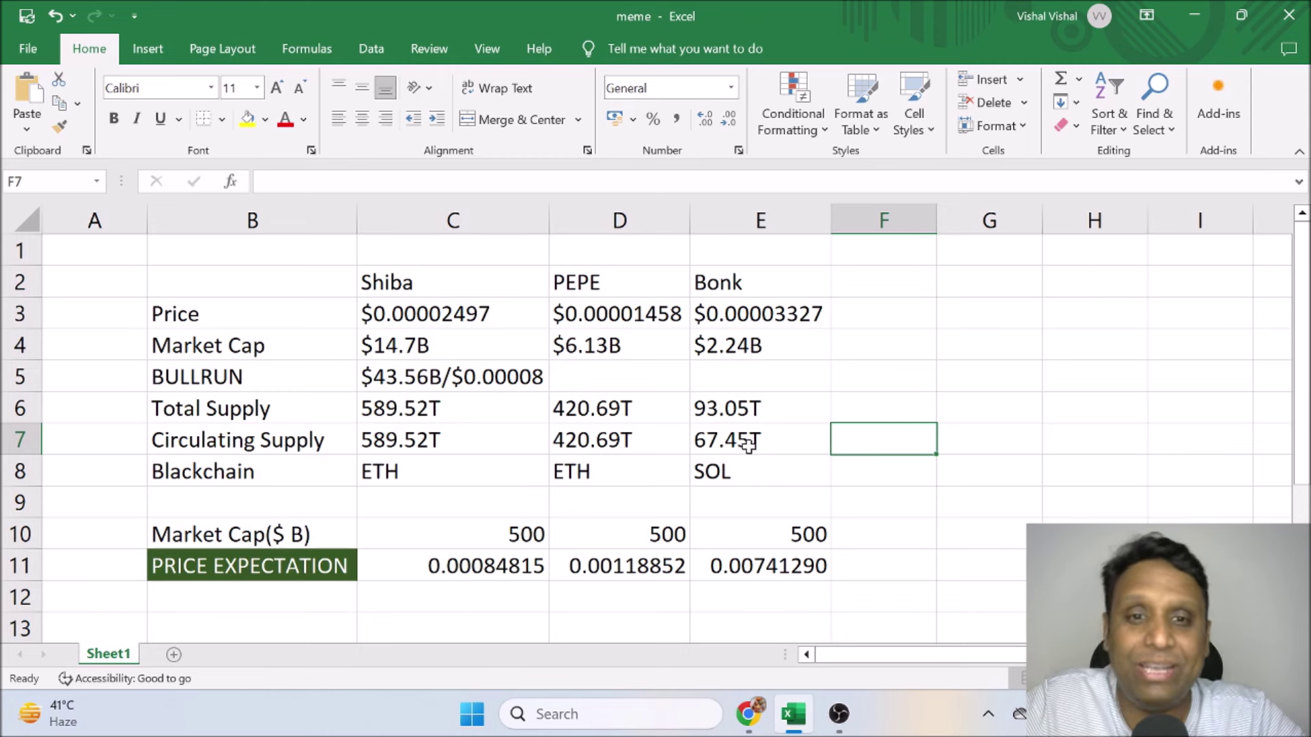
drag(240, 280, 789, 464)
click(877, 442)
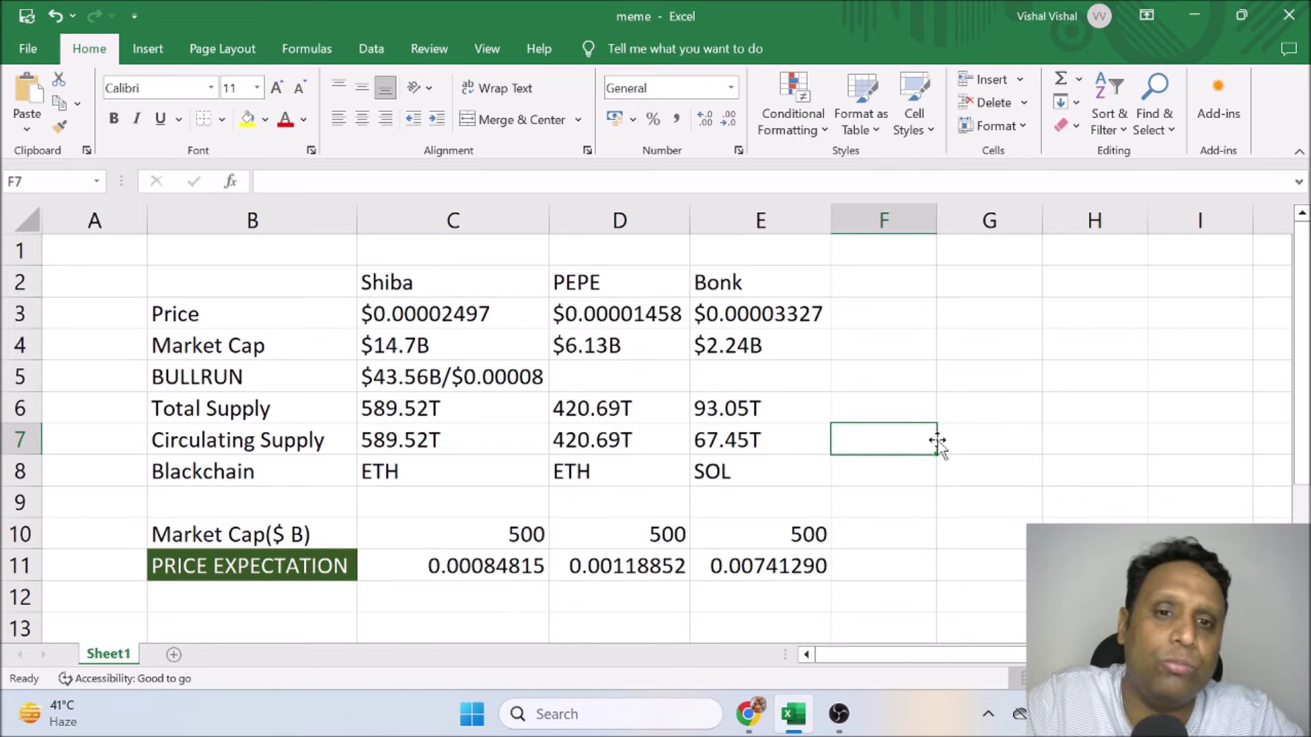
click(816, 441)
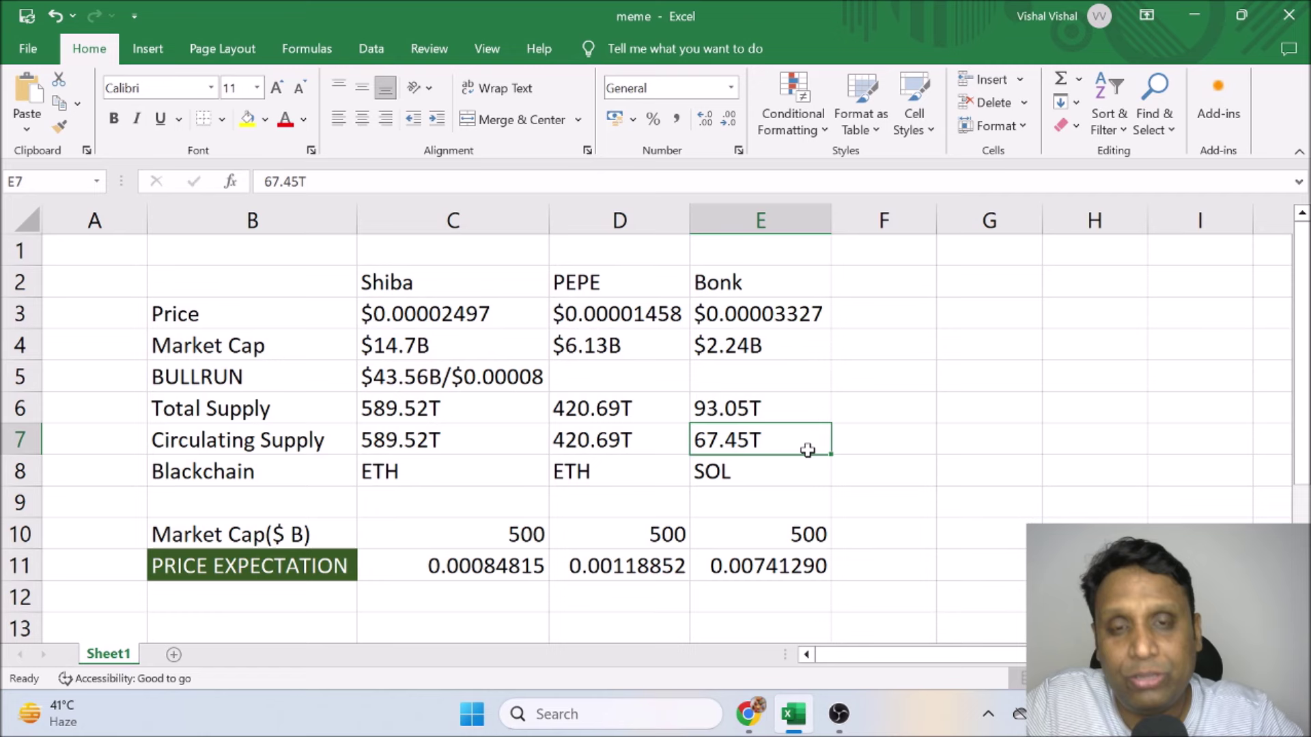
drag(374, 288, 788, 285)
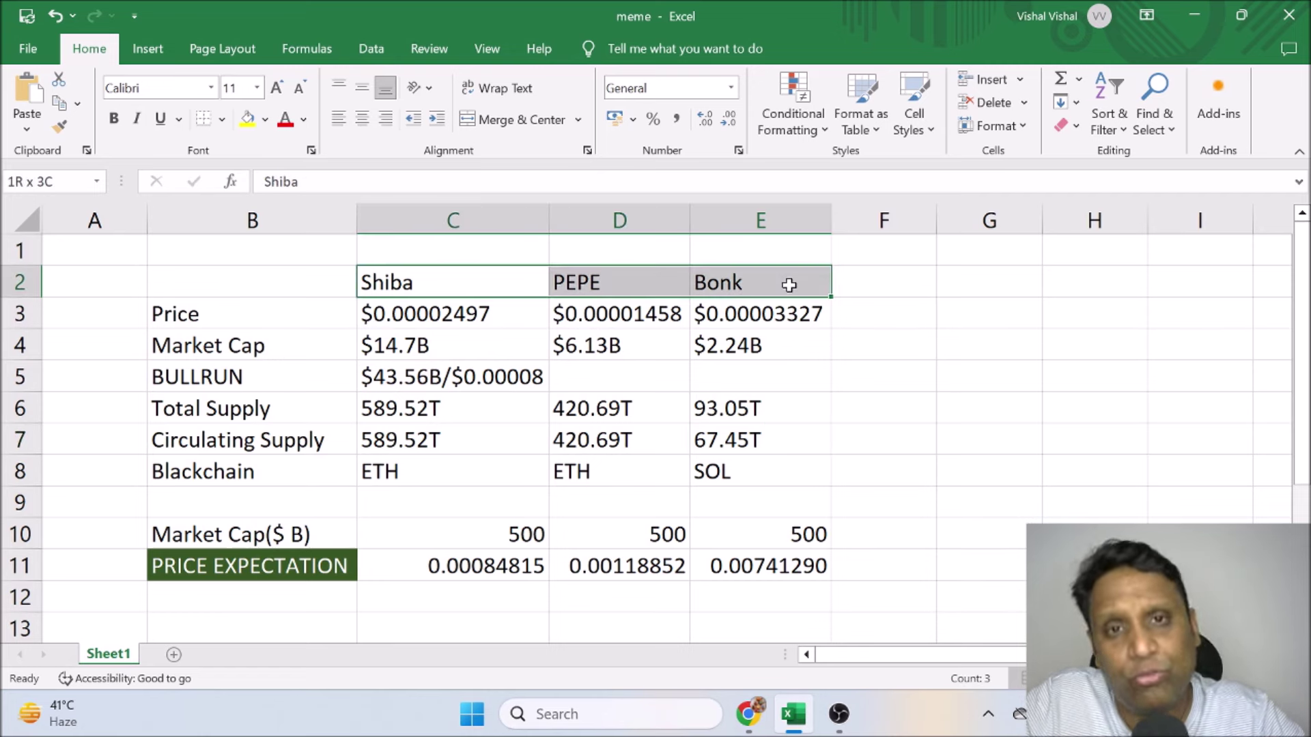
click(796, 437)
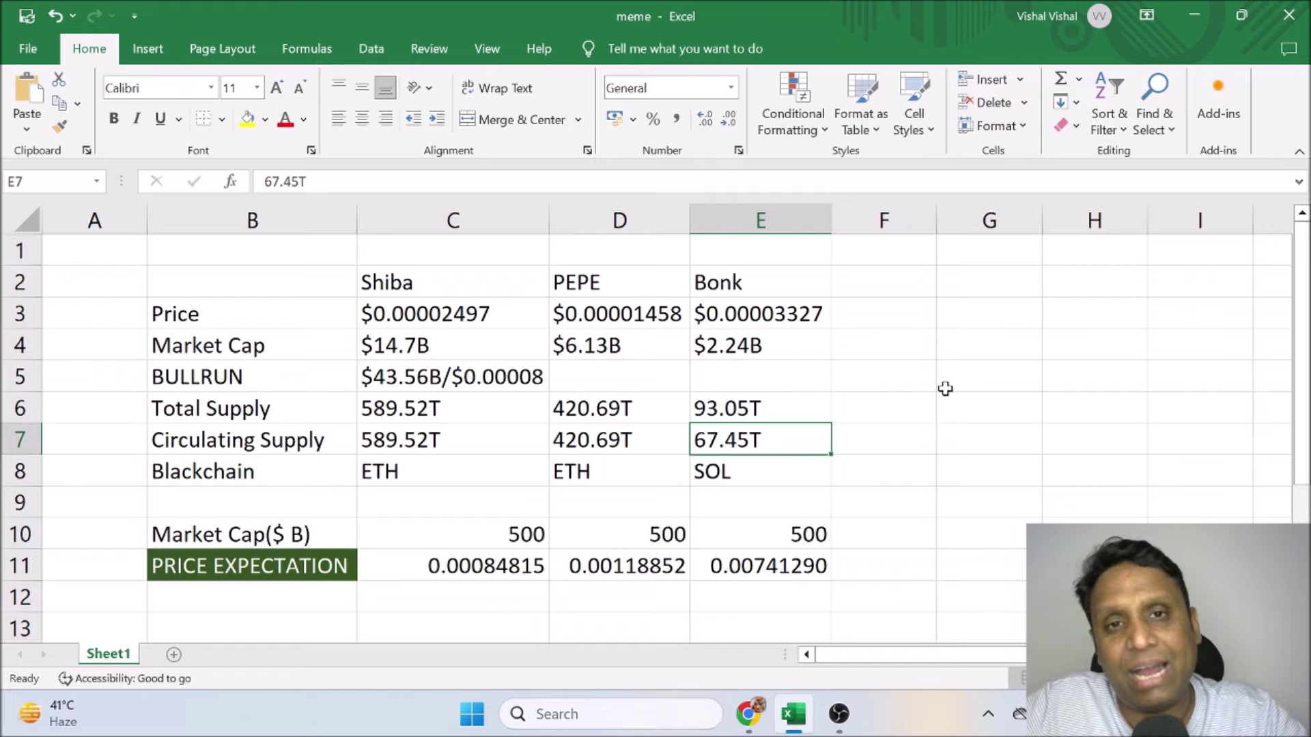
Glance at the archived CoinMarketCap listing in Chrome and return to the Excel comparison sheet with an empty cell selected.
click(748, 714)
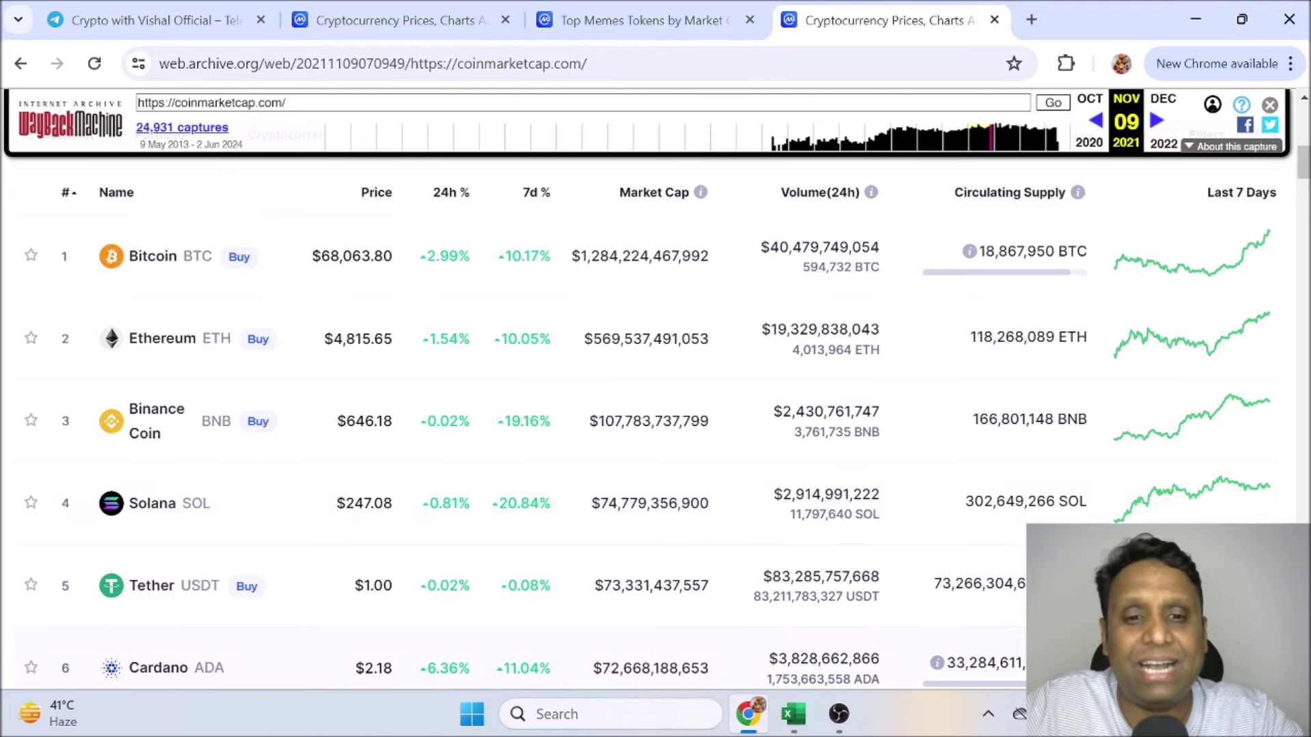
click(793, 714)
click(930, 479)
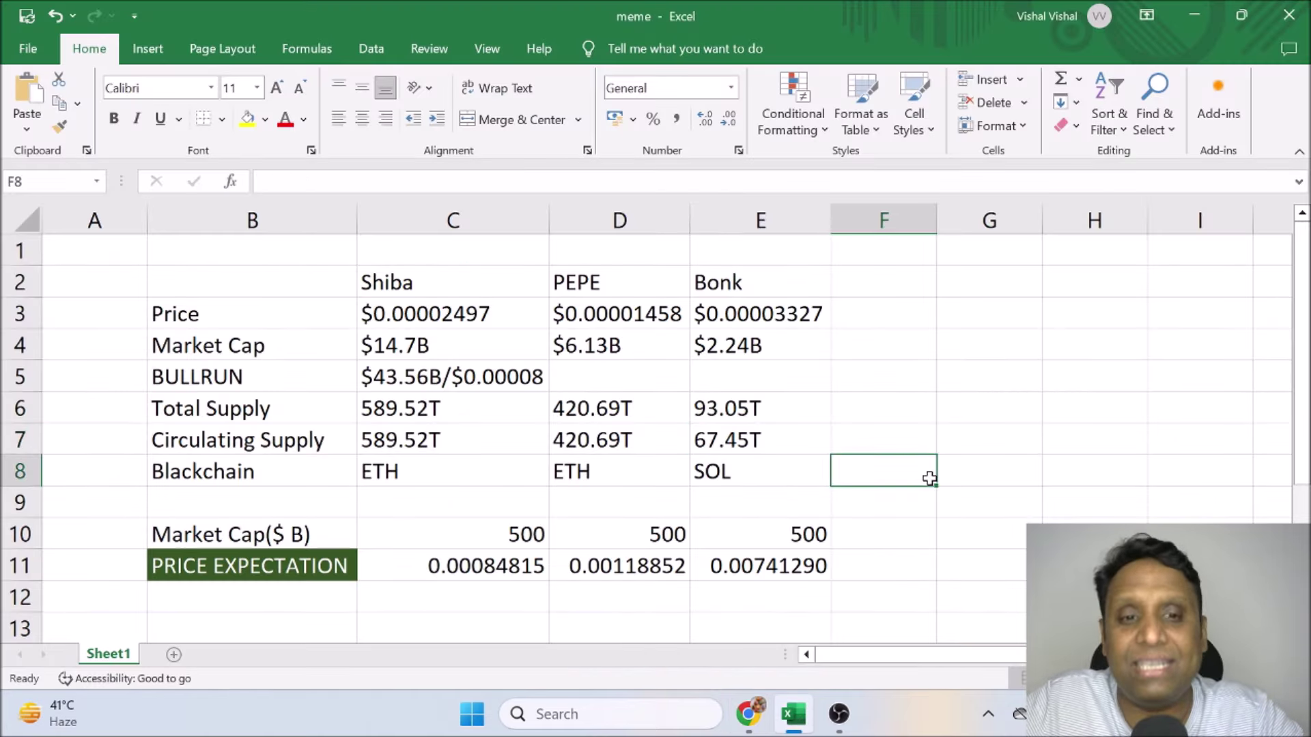
click(983, 372)
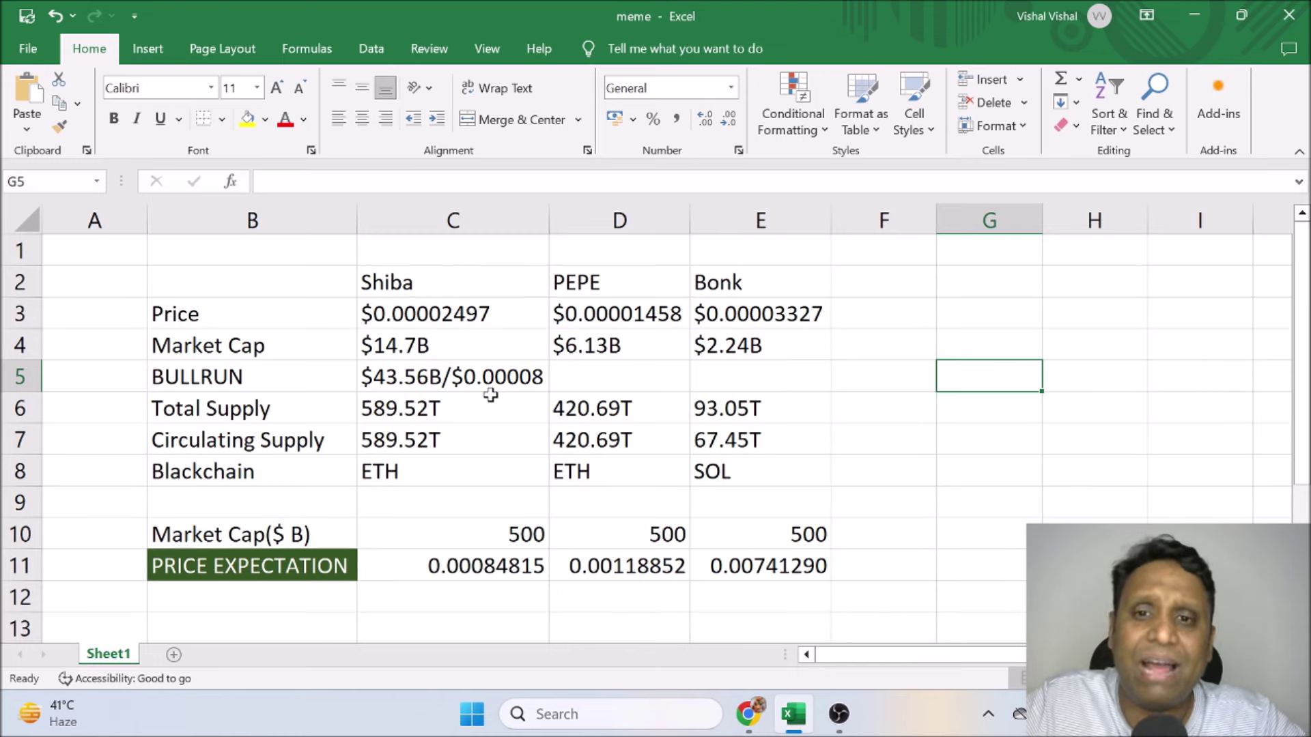
Set Shiba's Market Cap($ B) value in C10 to 100 and copy it to PEPE and Bonk in D10 and E10.
click(457, 535)
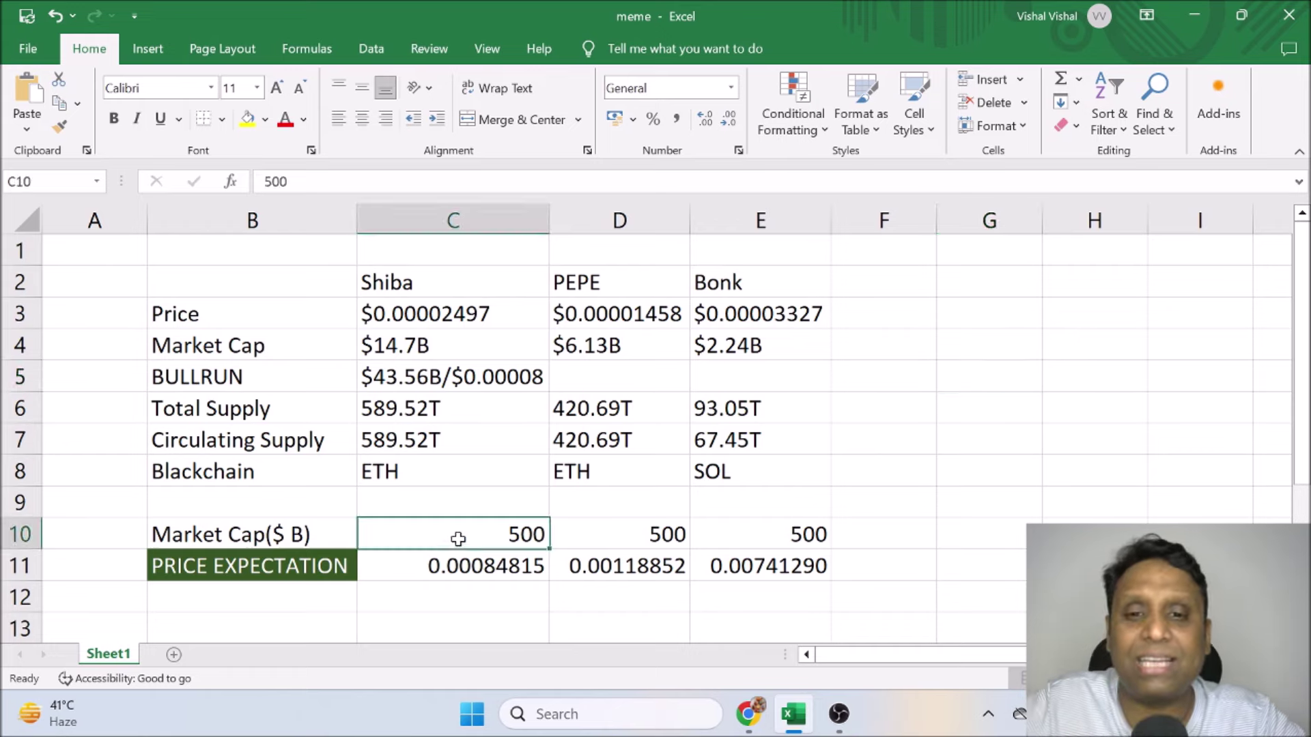
text(100)
key(Tab)
click(471, 529)
key(ctrl+c)
key(Right)
key(ctrl+v)
key(Right)
key(ctrl+v)
key(Right)
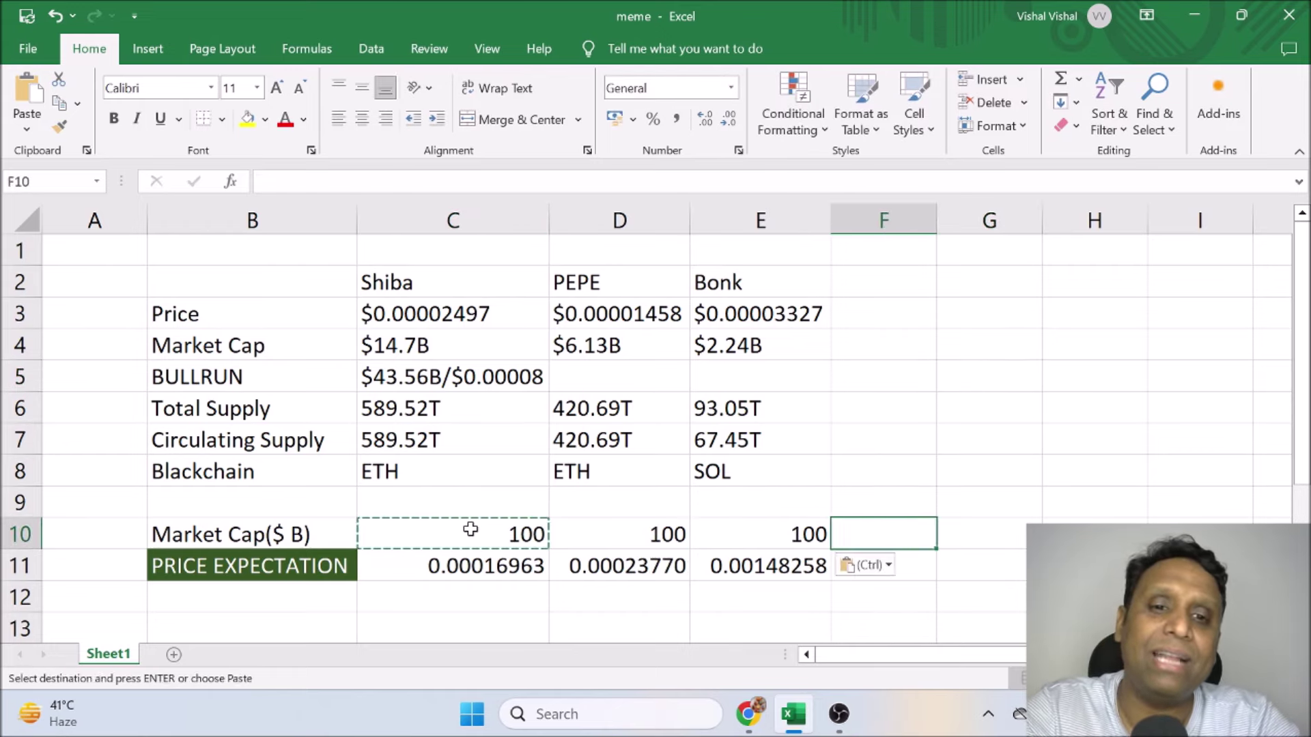
key(Escape)
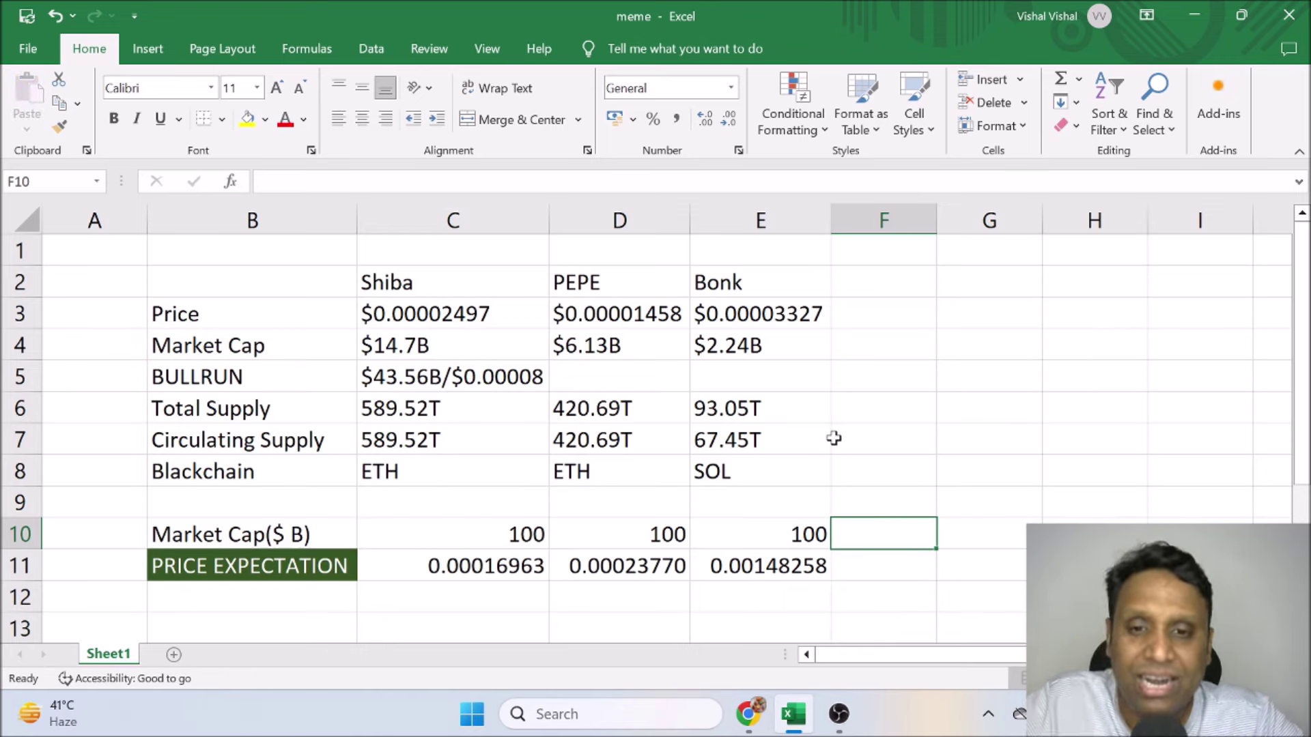
Review the three tokens' price expectations in C11:E11, and check Bonk's assumed market cap in E10 and its current market cap in E4.
drag(399, 567, 797, 565)
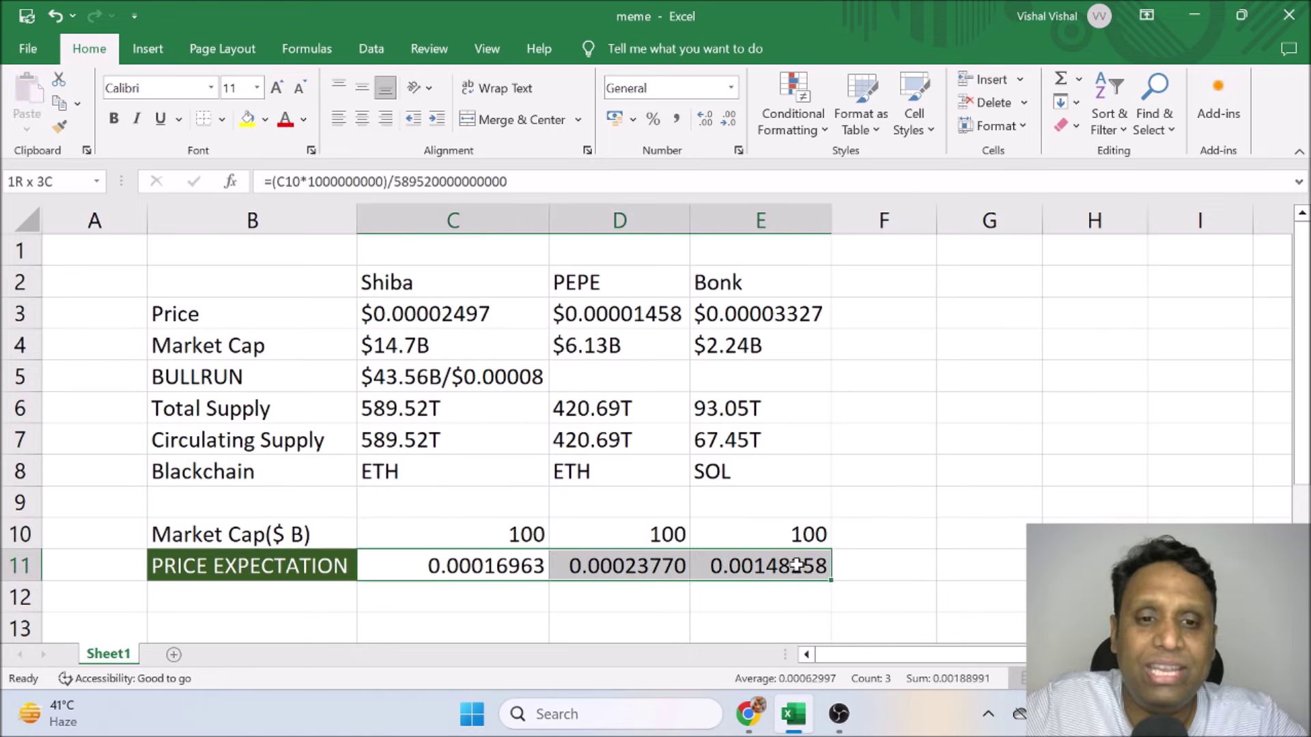
click(929, 445)
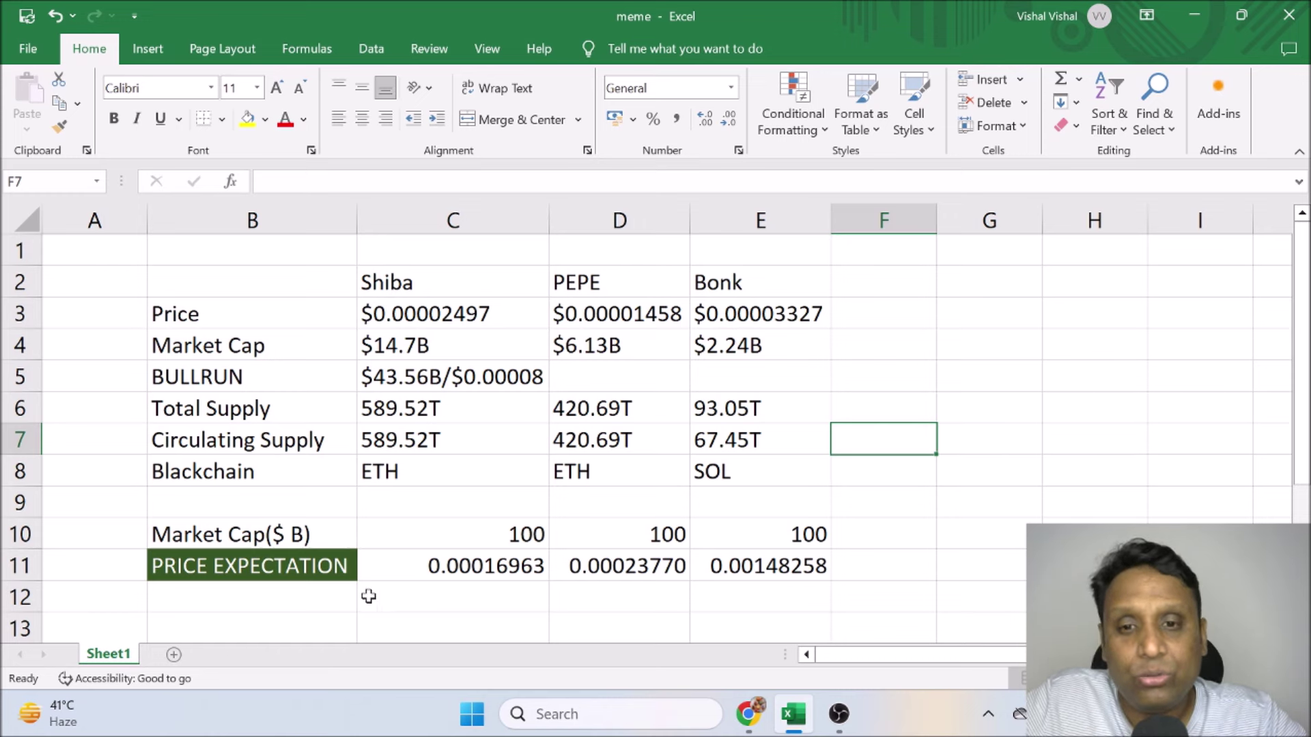
drag(401, 565, 784, 565)
click(892, 413)
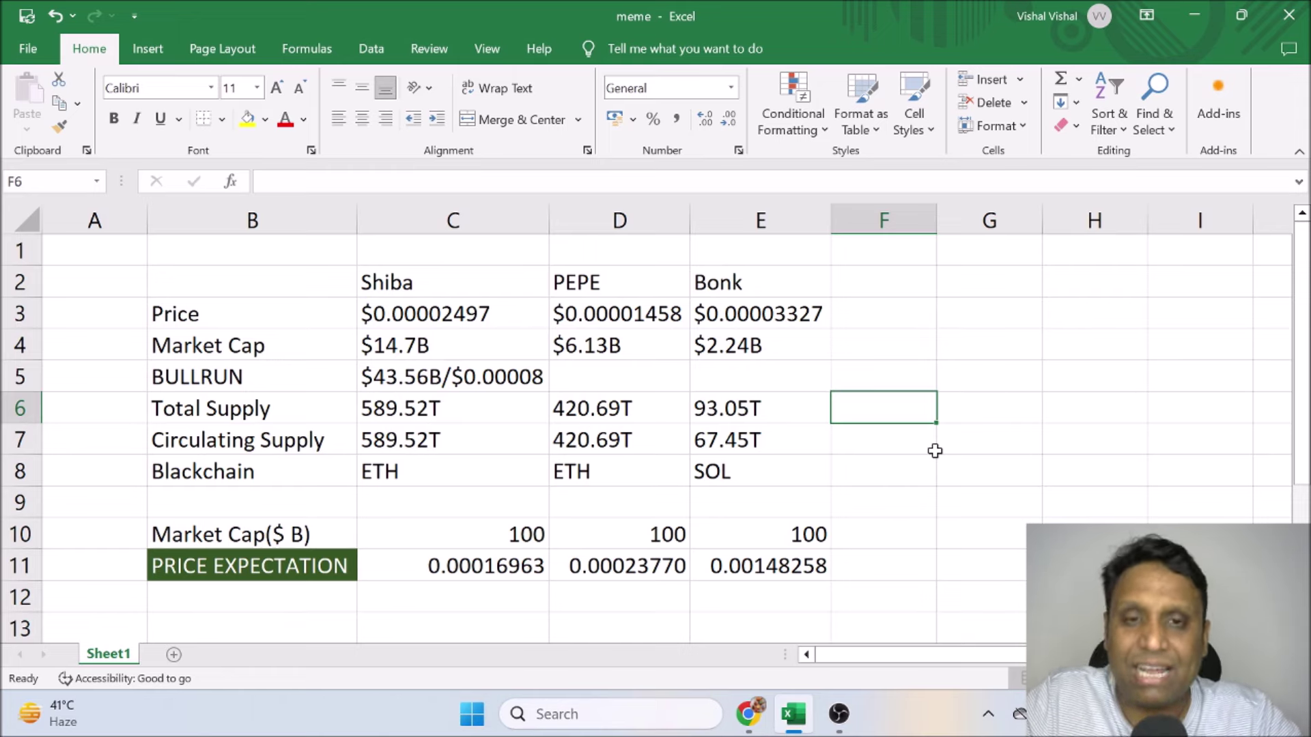
click(817, 533)
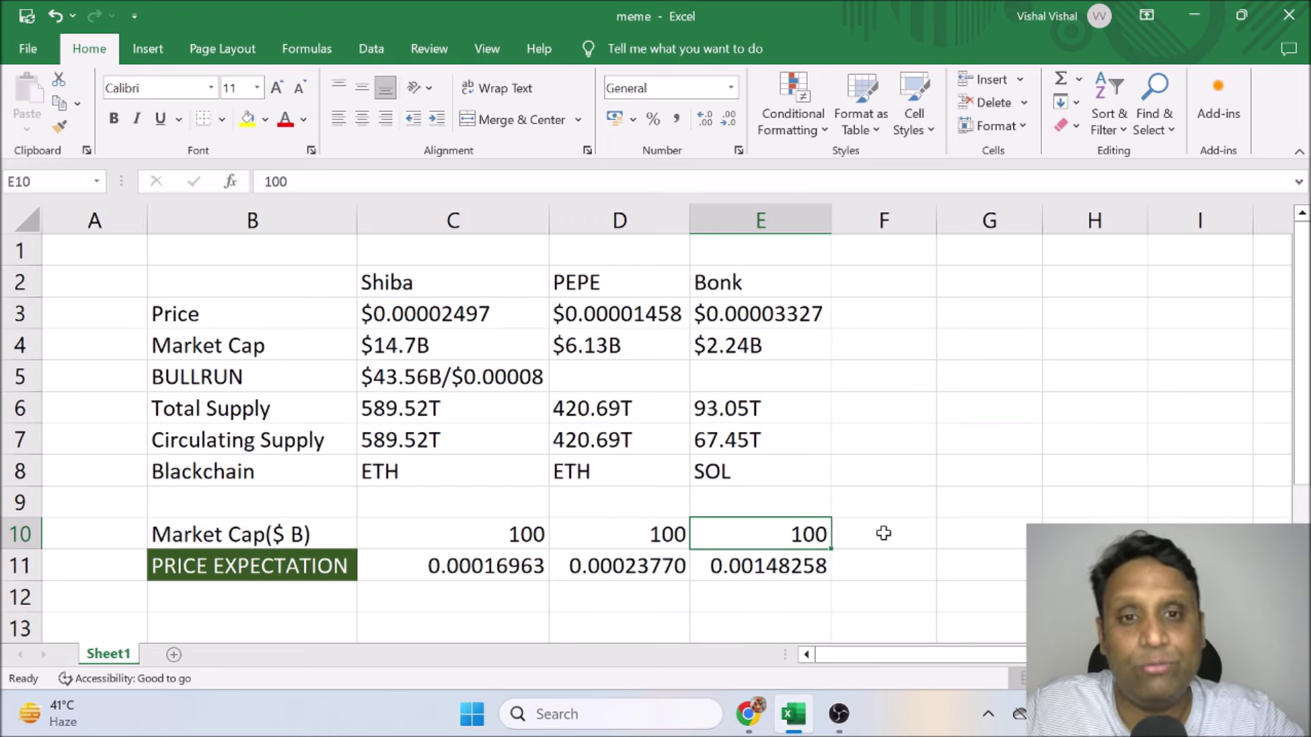
click(796, 351)
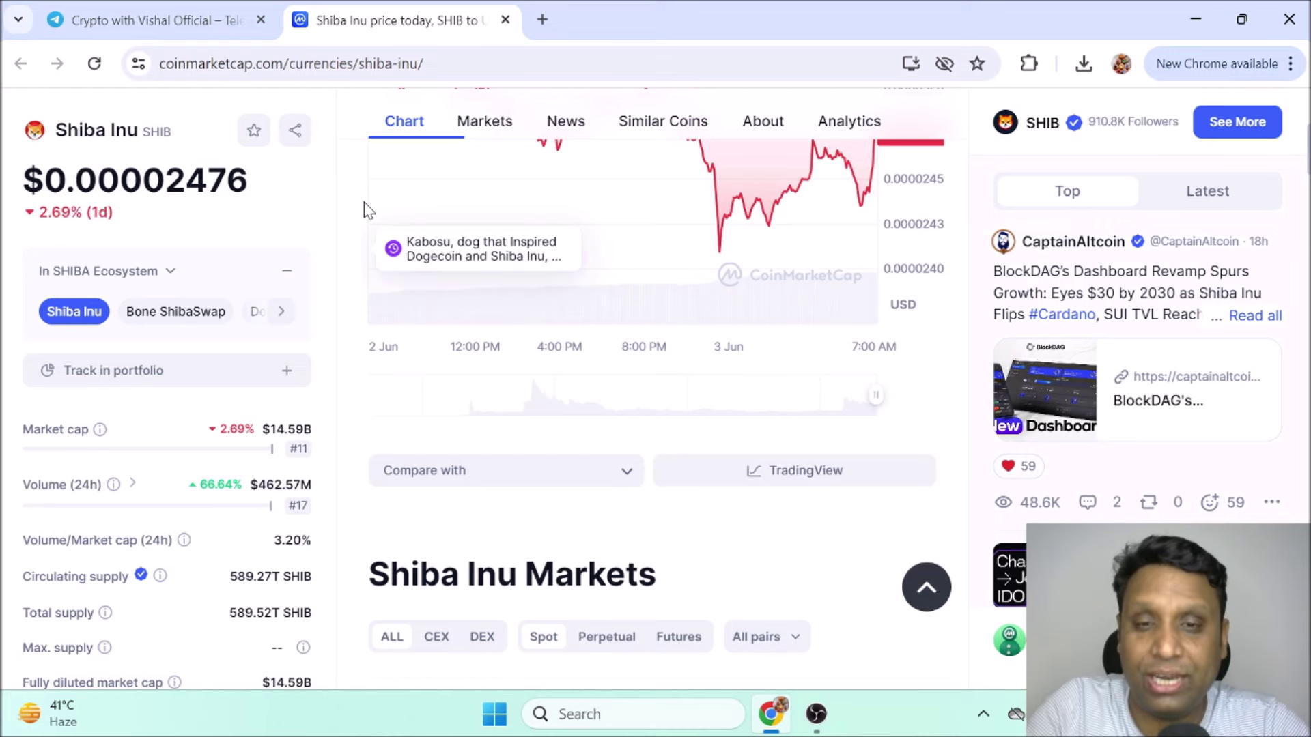
On Shiba Inu's CoinMarketCap page in Chrome, open its Ethereum contract on Etherscan and compare the supply figures on both pages.
scroll(304, 433, down, 4)
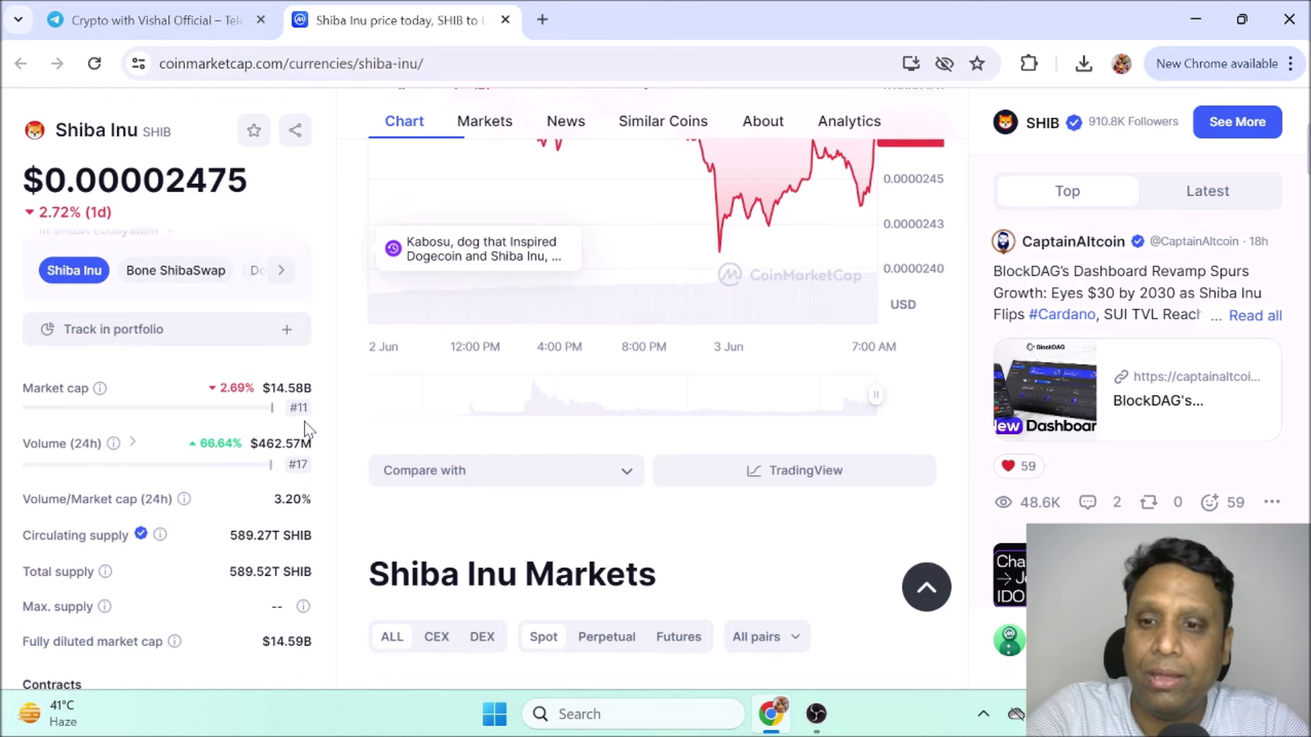
click(116, 456)
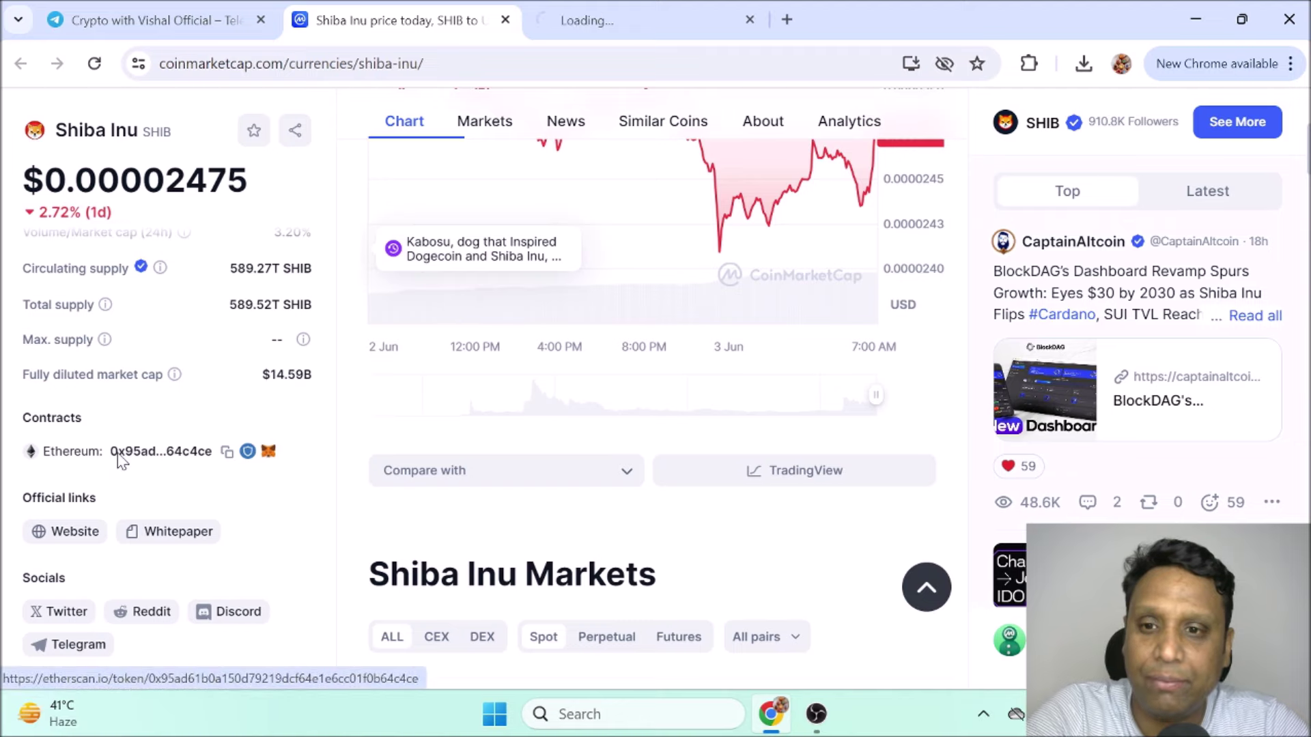
click(629, 5)
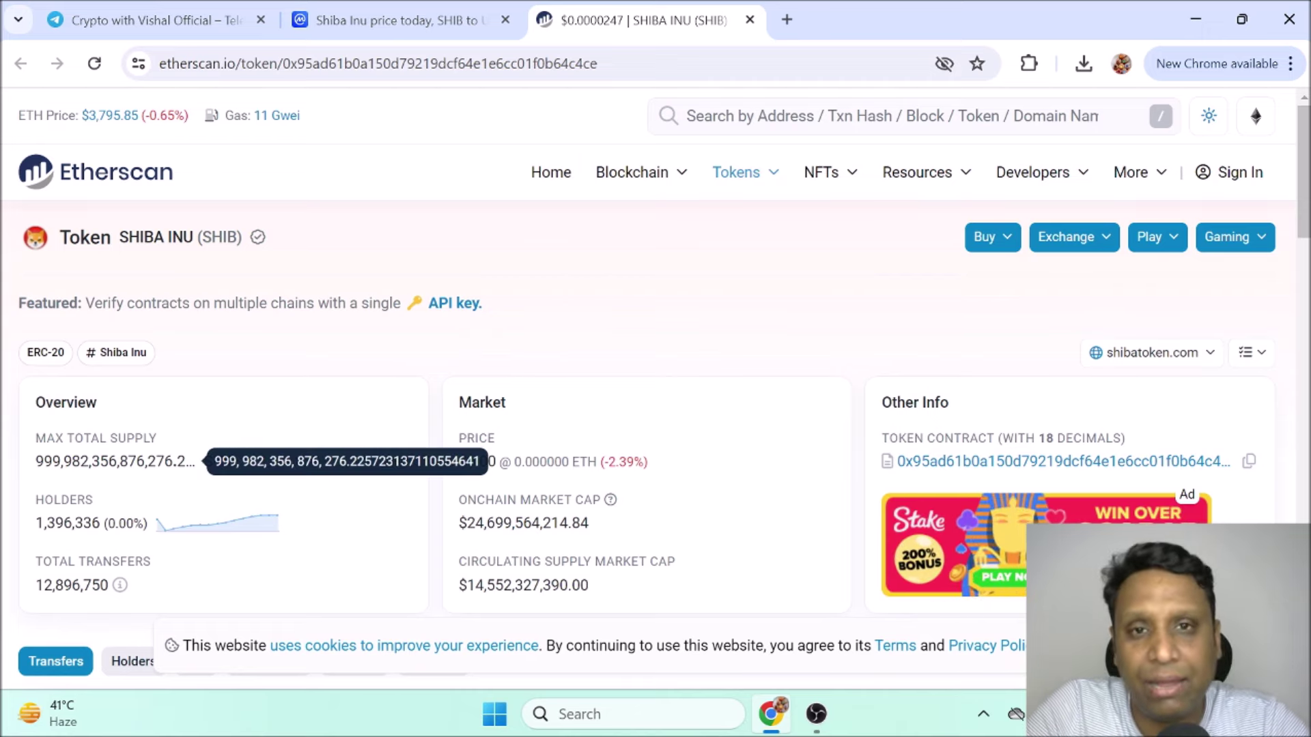
click(396, 20)
scroll(279, 362, up, 1)
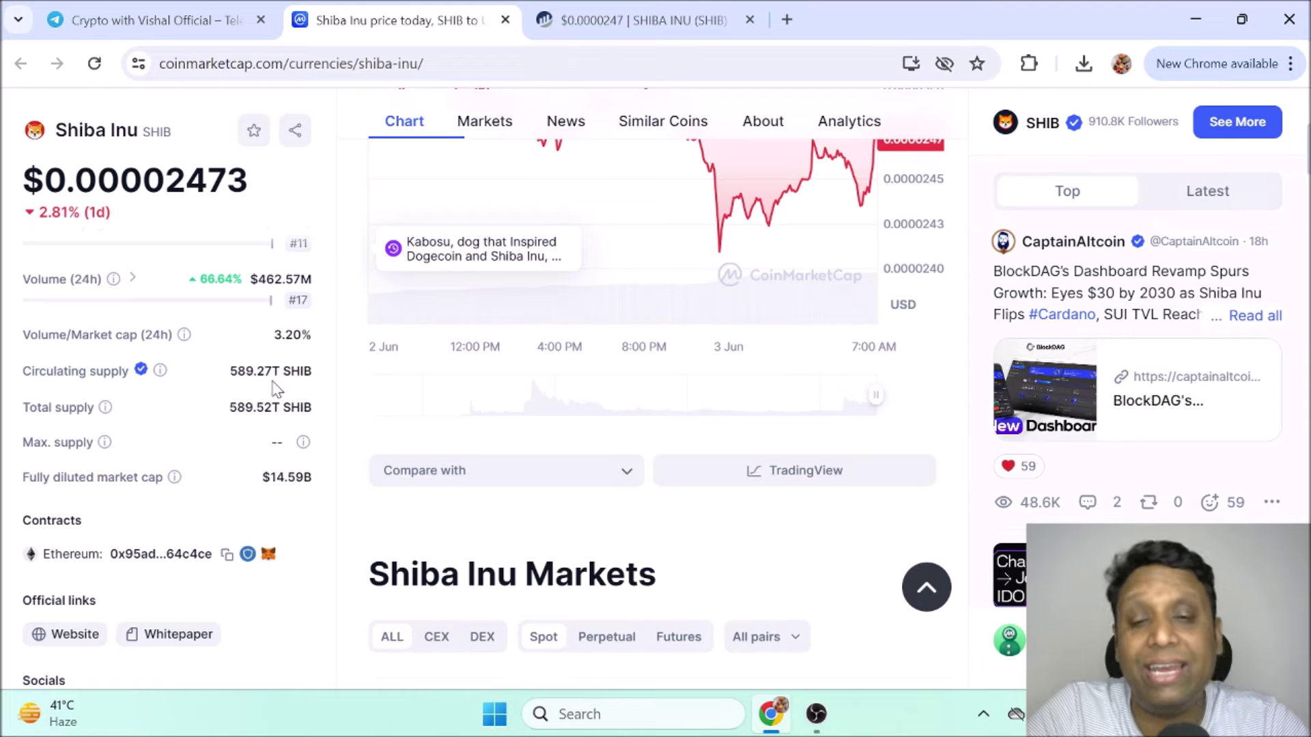
Show the SHIBA INU token's holders list on Etherscan and highlight the percentage held by the first-ranked Null address.
click(632, 12)
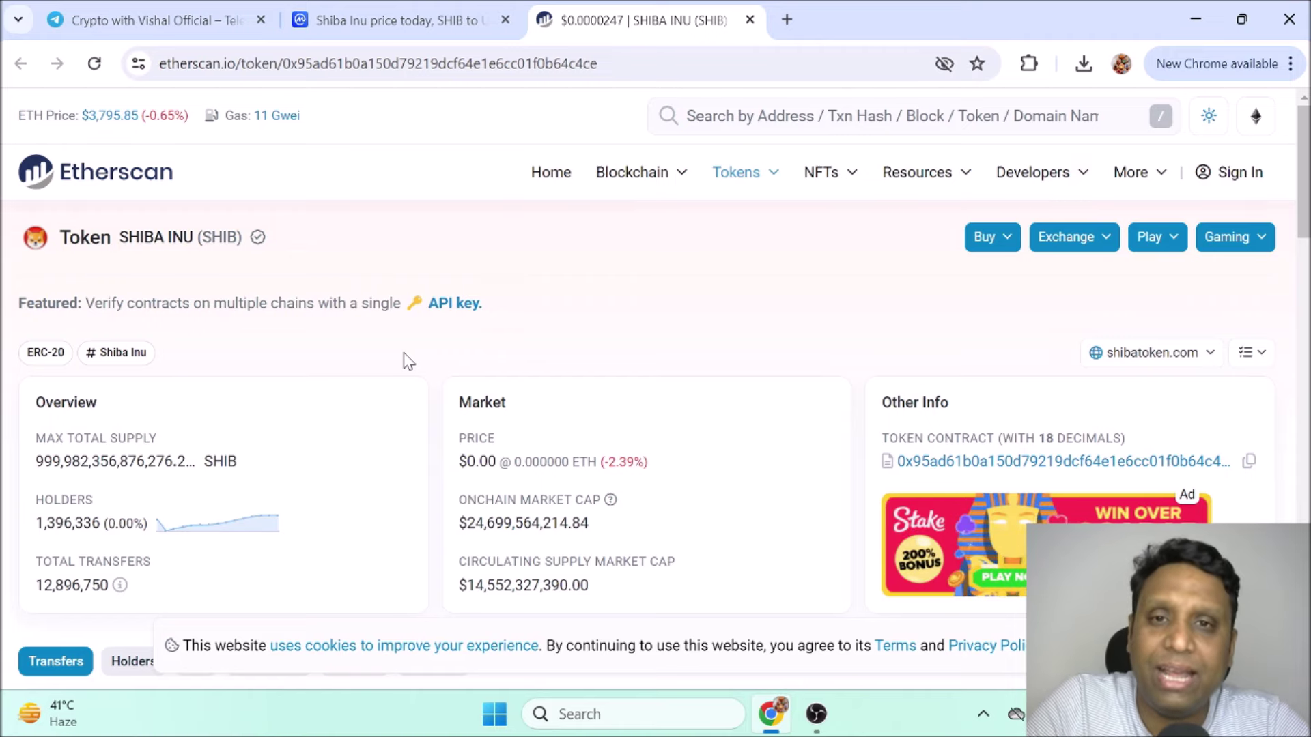
scroll(407, 360, down, 1)
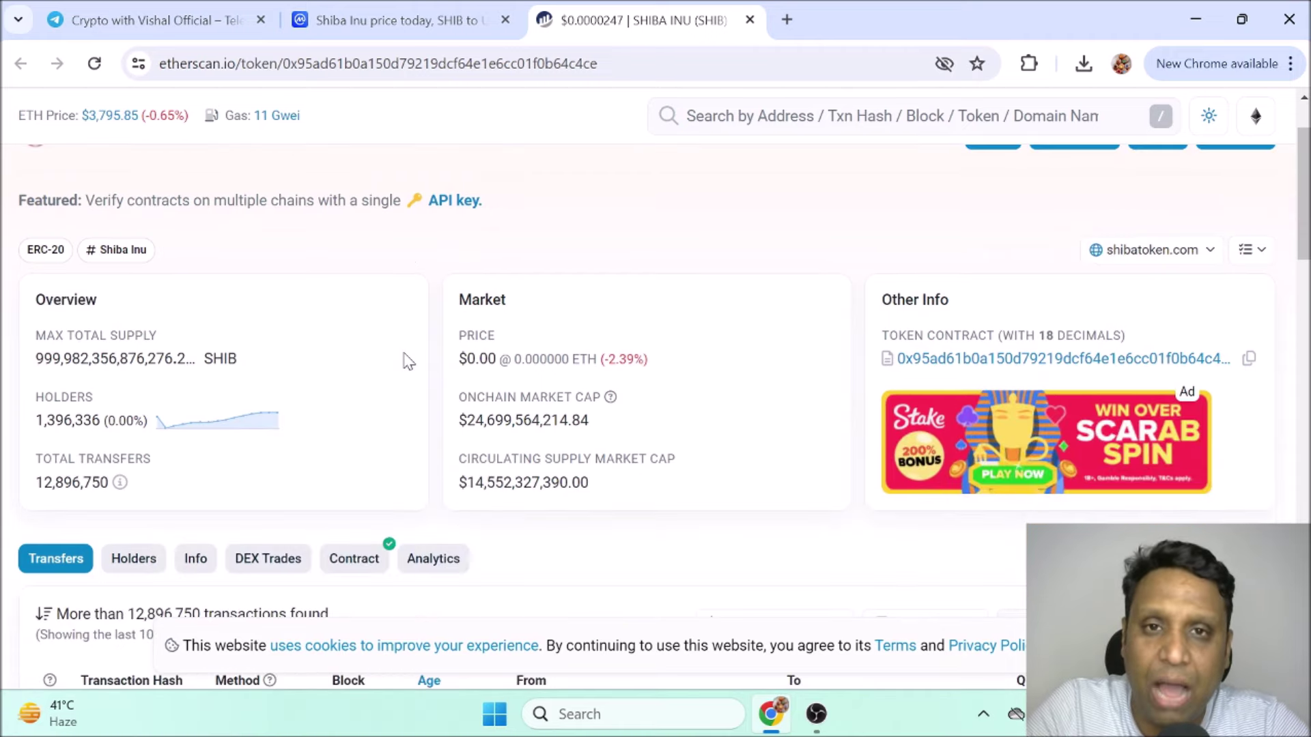
click(135, 560)
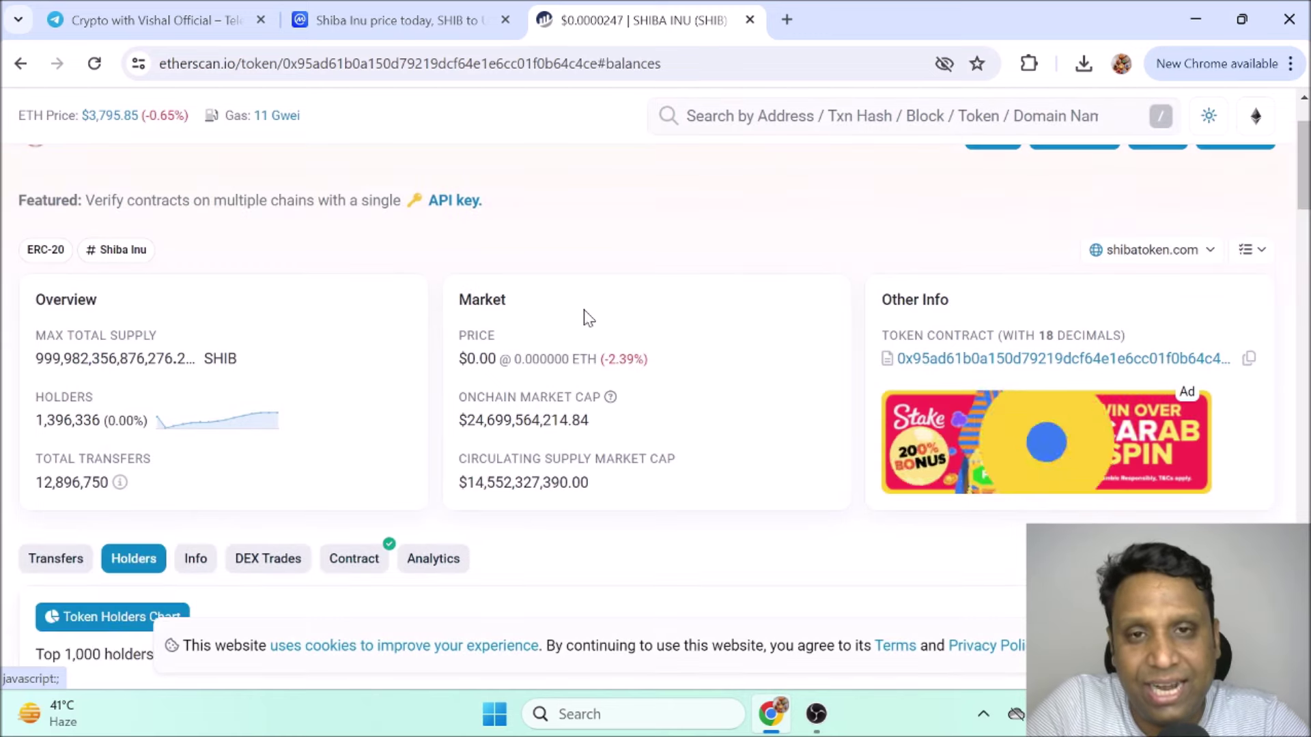
scroll(589, 318, down, 4)
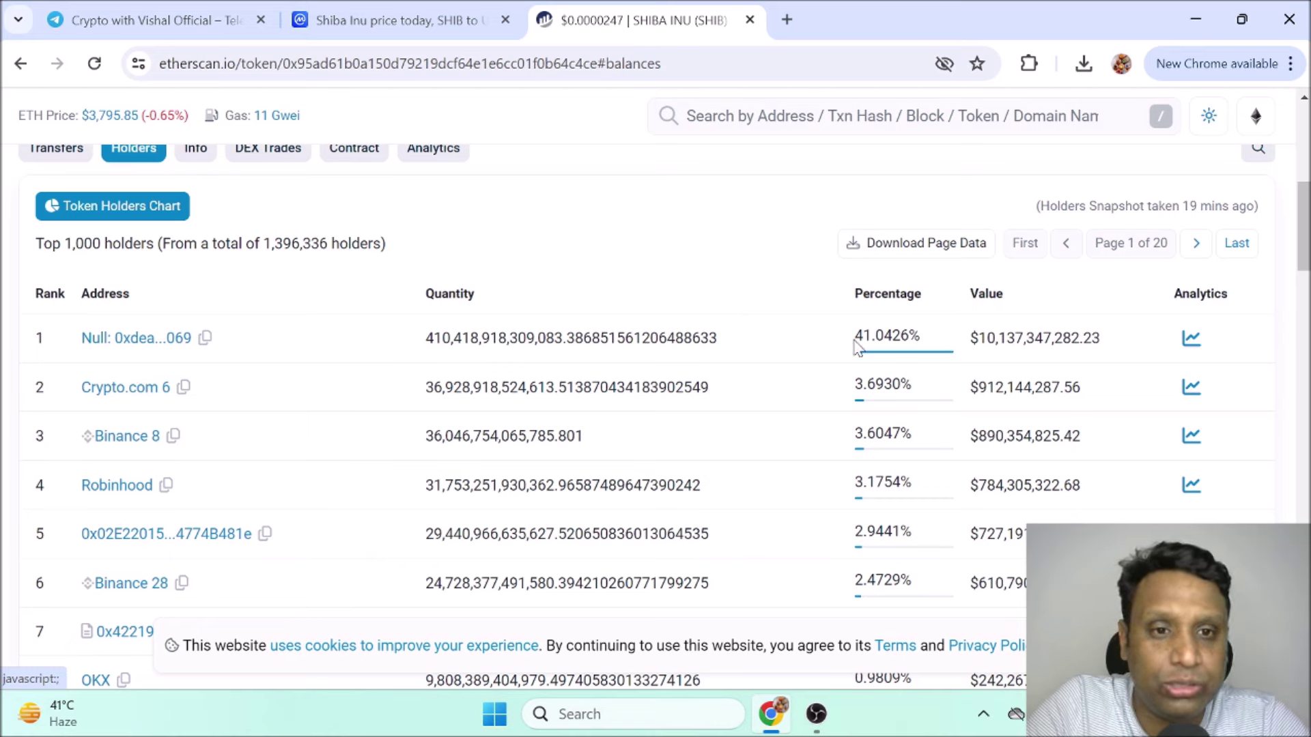
drag(854, 336, 928, 342)
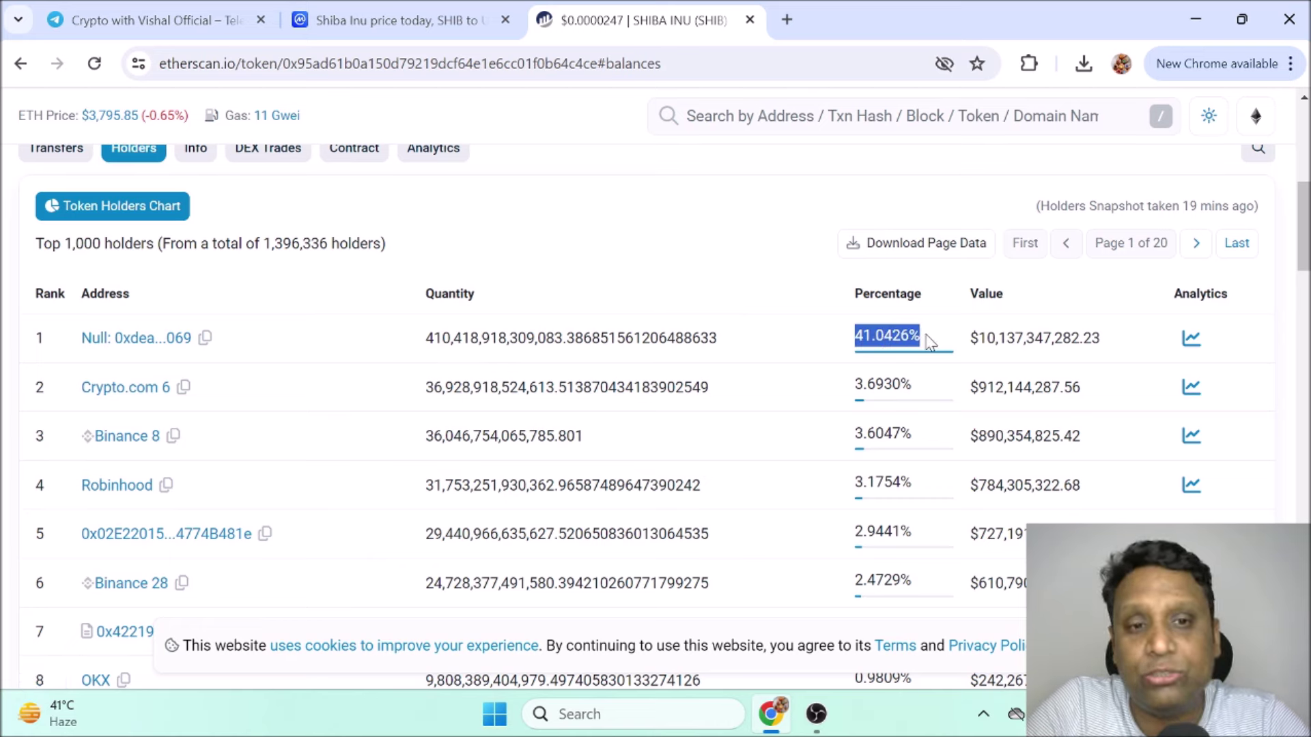
Compare Shiba Inu's circulating supply on CoinMarketCap, highlighting its value, with the Null address's holding in the Etherscan holders list.
click(456, 8)
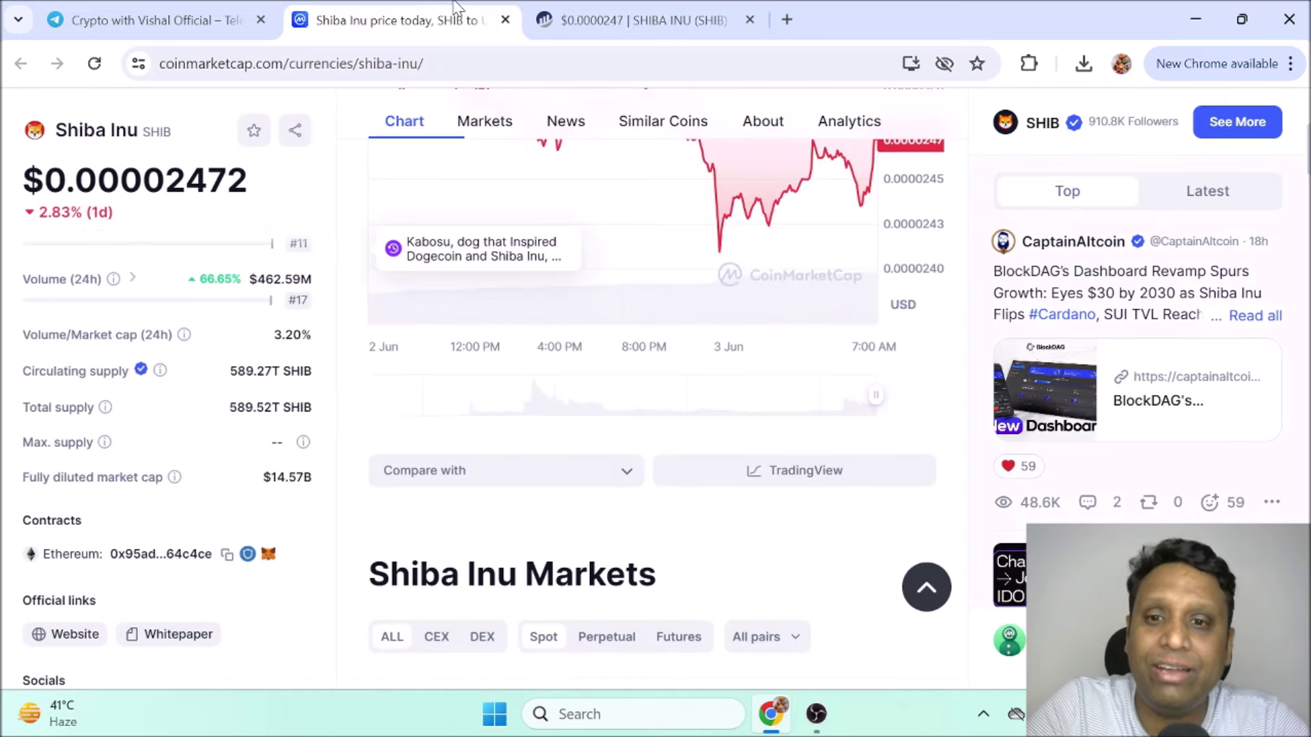
click(635, 20)
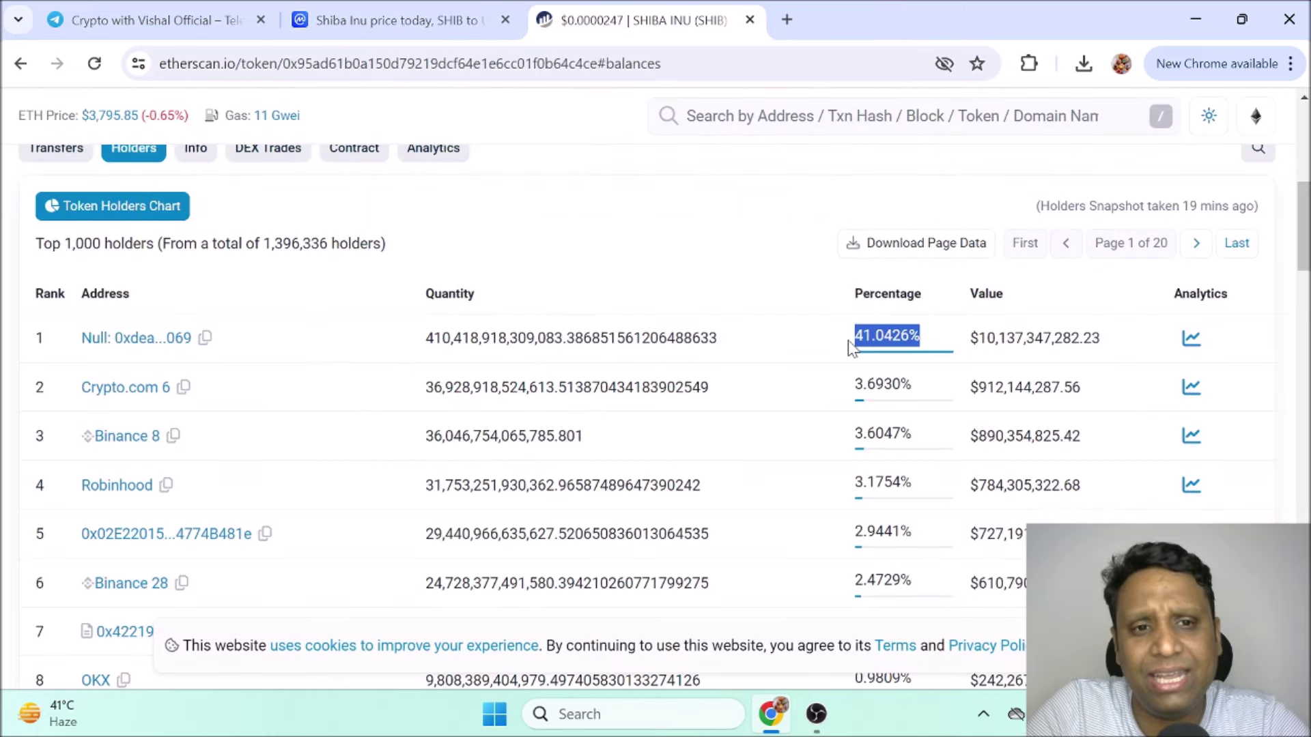
click(443, 10)
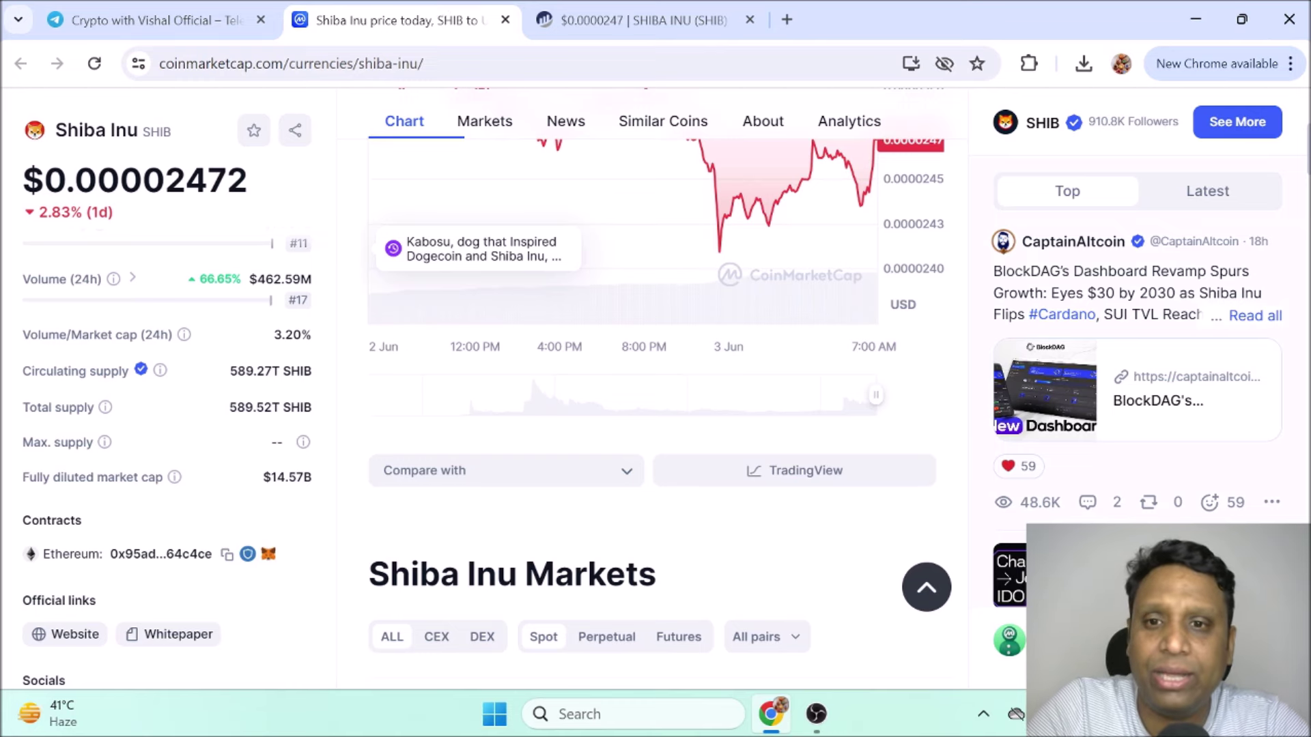
drag(229, 370, 280, 371)
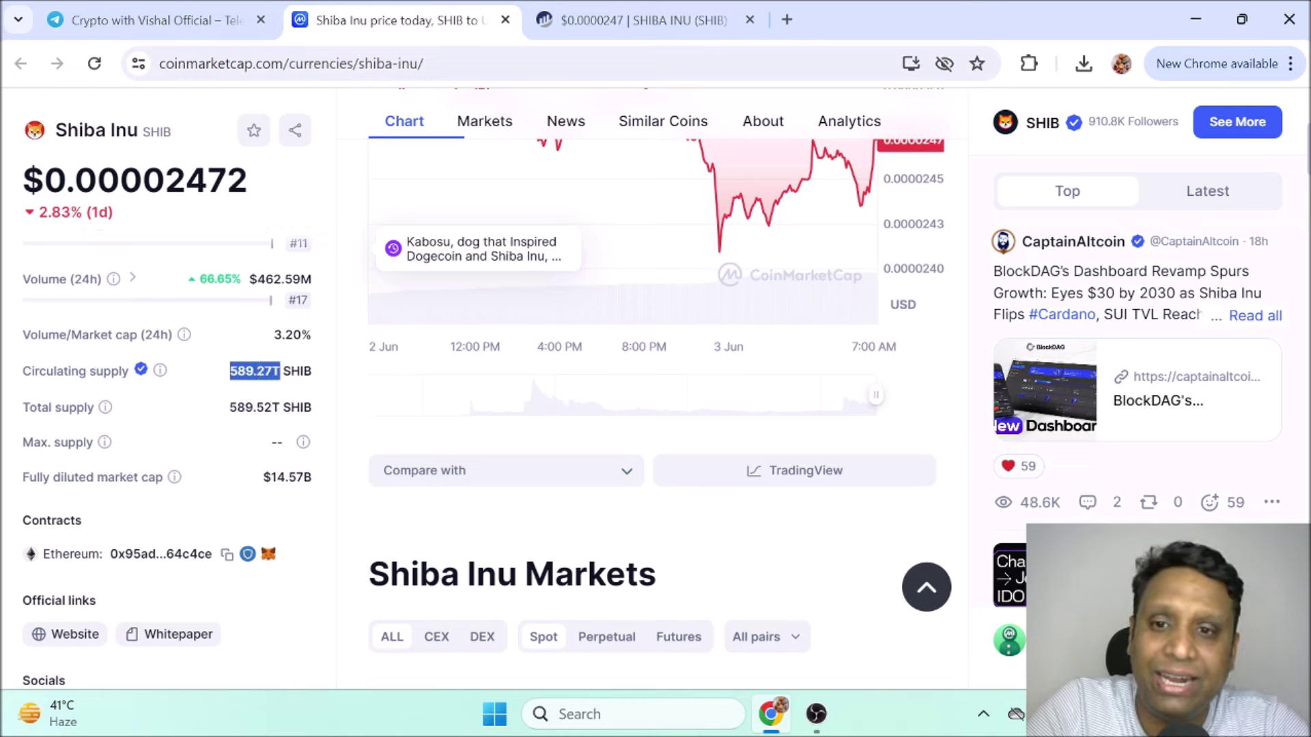
click(568, 36)
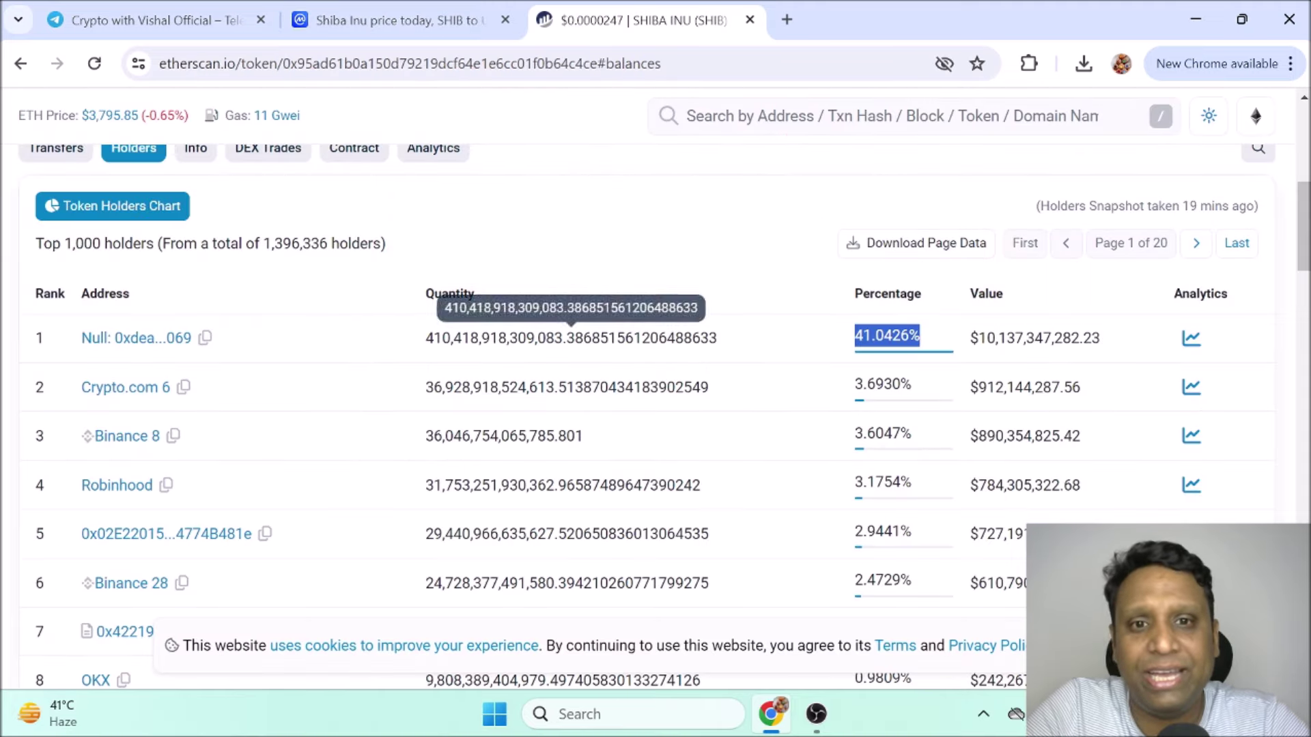